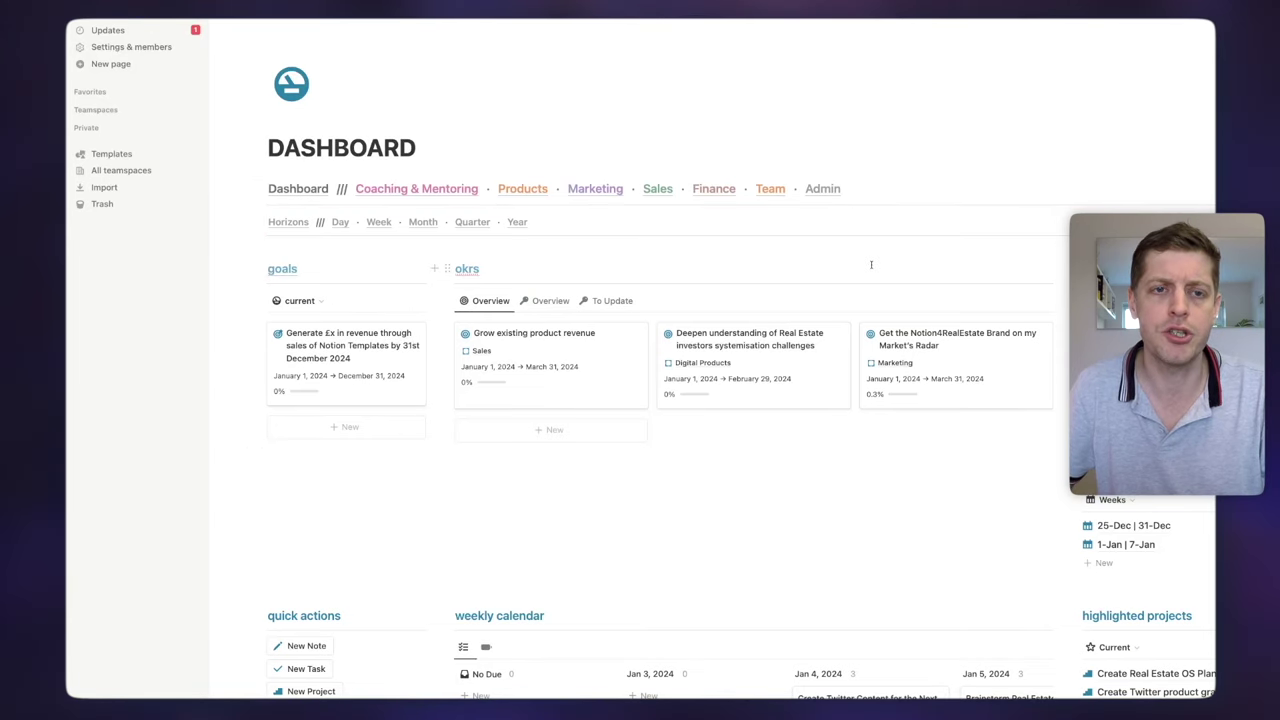
Expand the Teamspaces heading in the sidebar to list every workspace teamspace
click(96, 110)
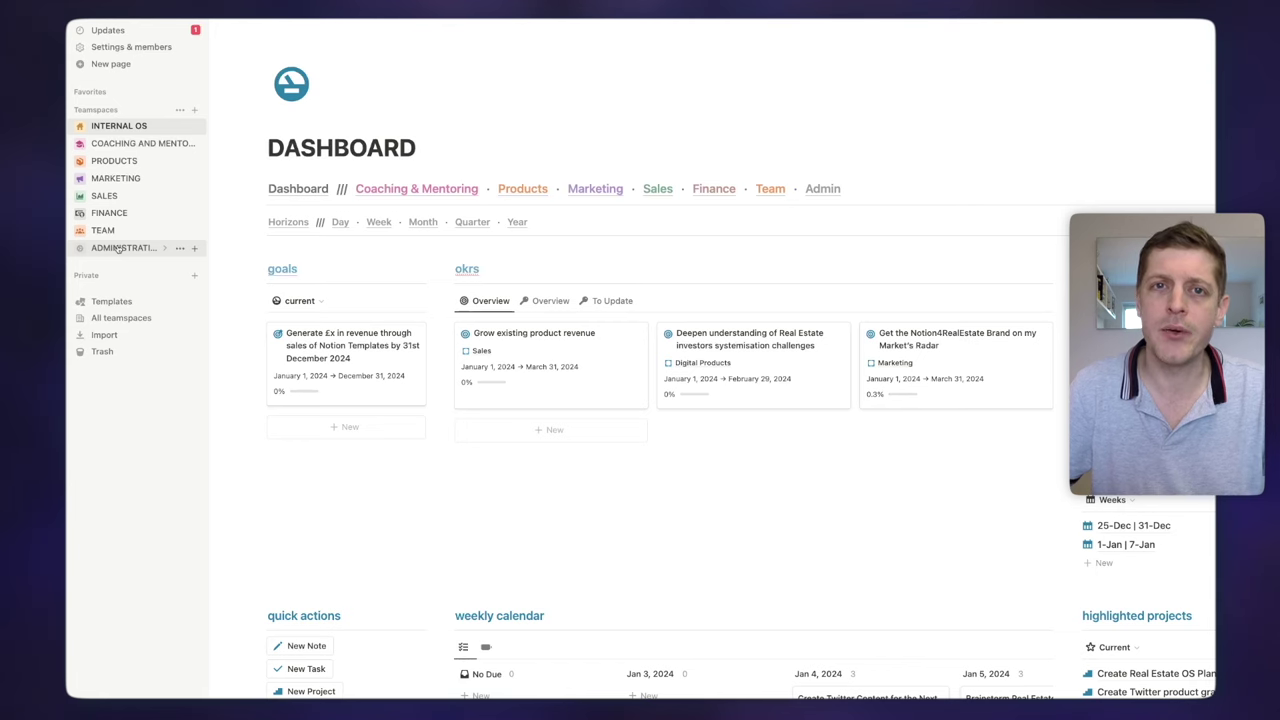
Expand the ADMINISTRATION teamspace and open its Admin Home page
click(118, 248)
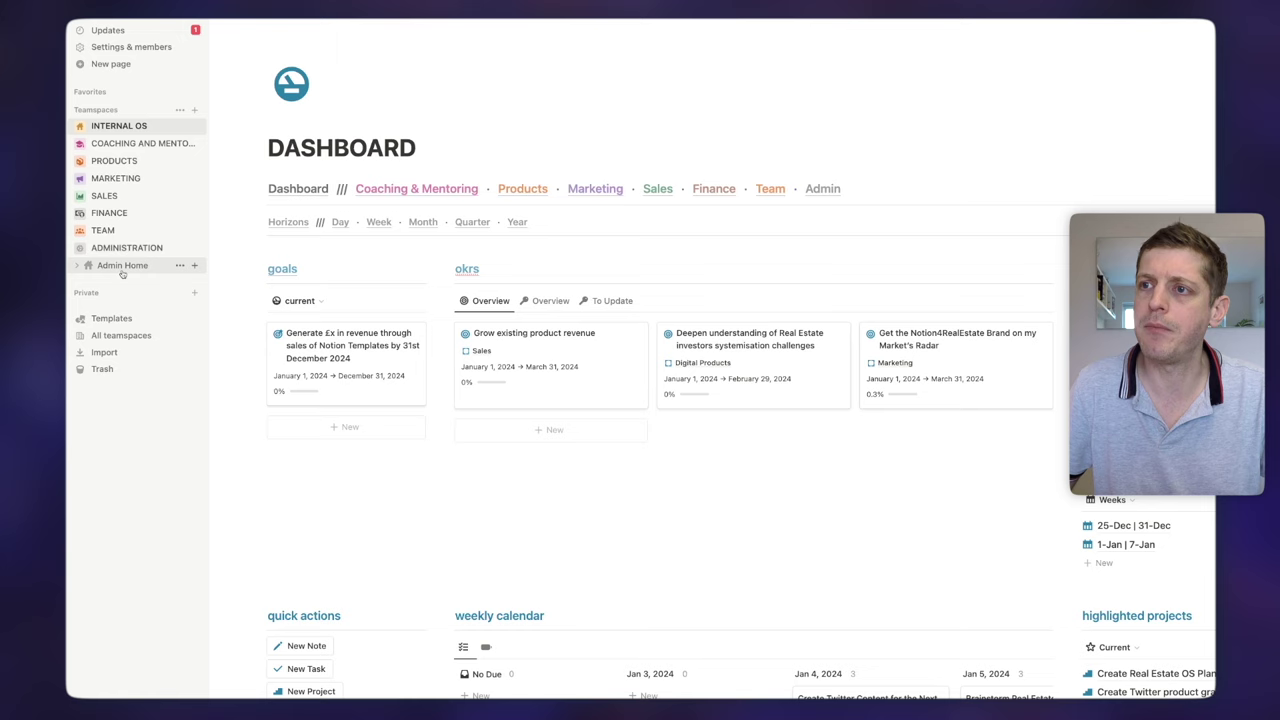
click(122, 266)
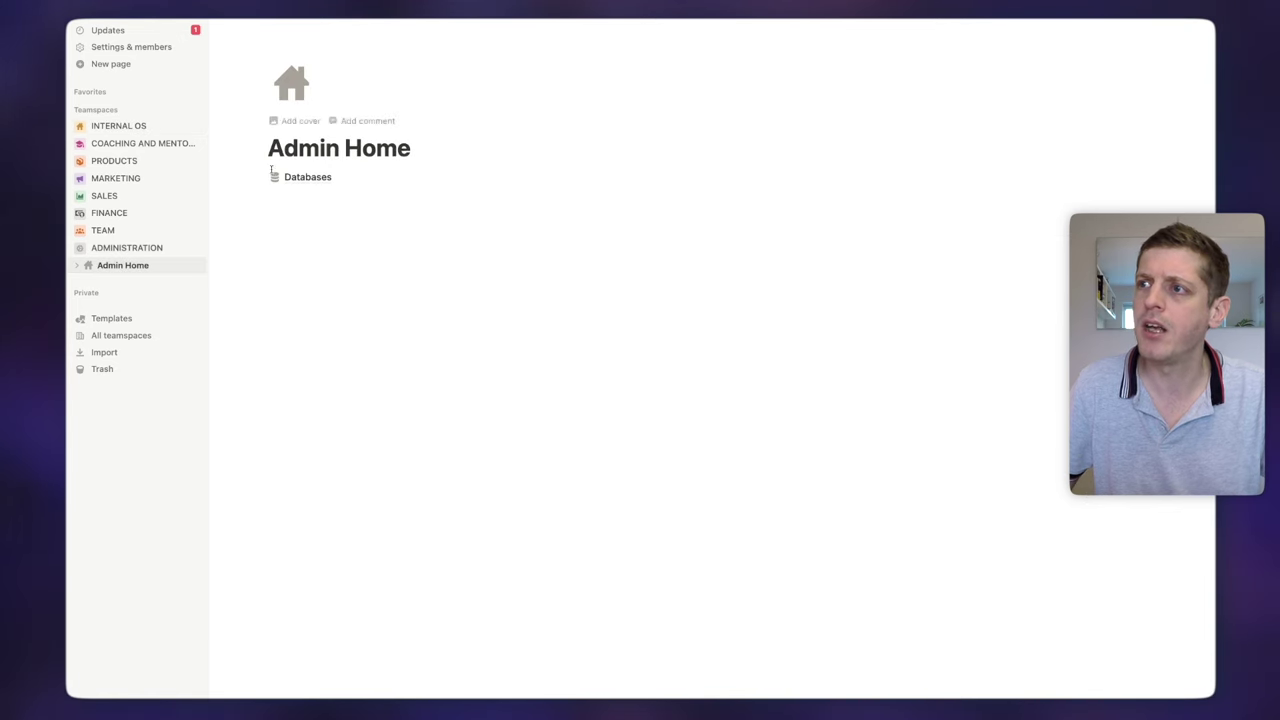
Open the Databases page from Admin Home, then the INTERNAL OS DASHBOARD
click(302, 178)
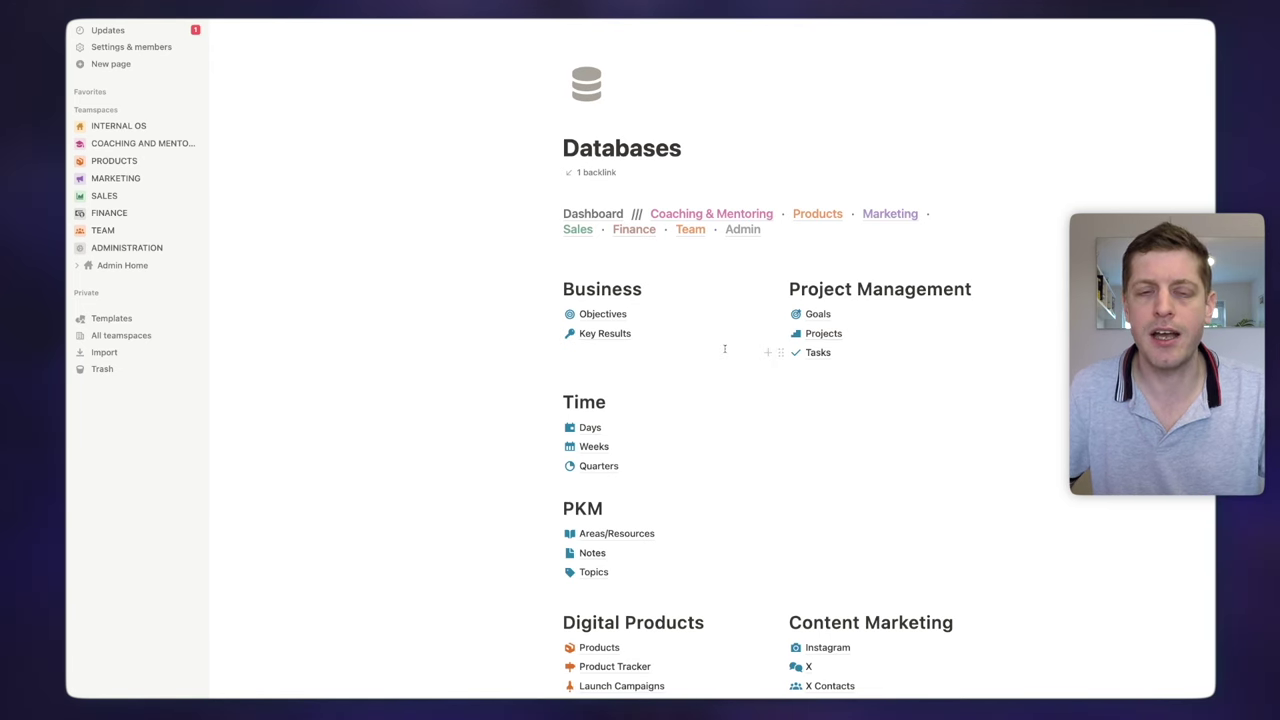
click(110, 126)
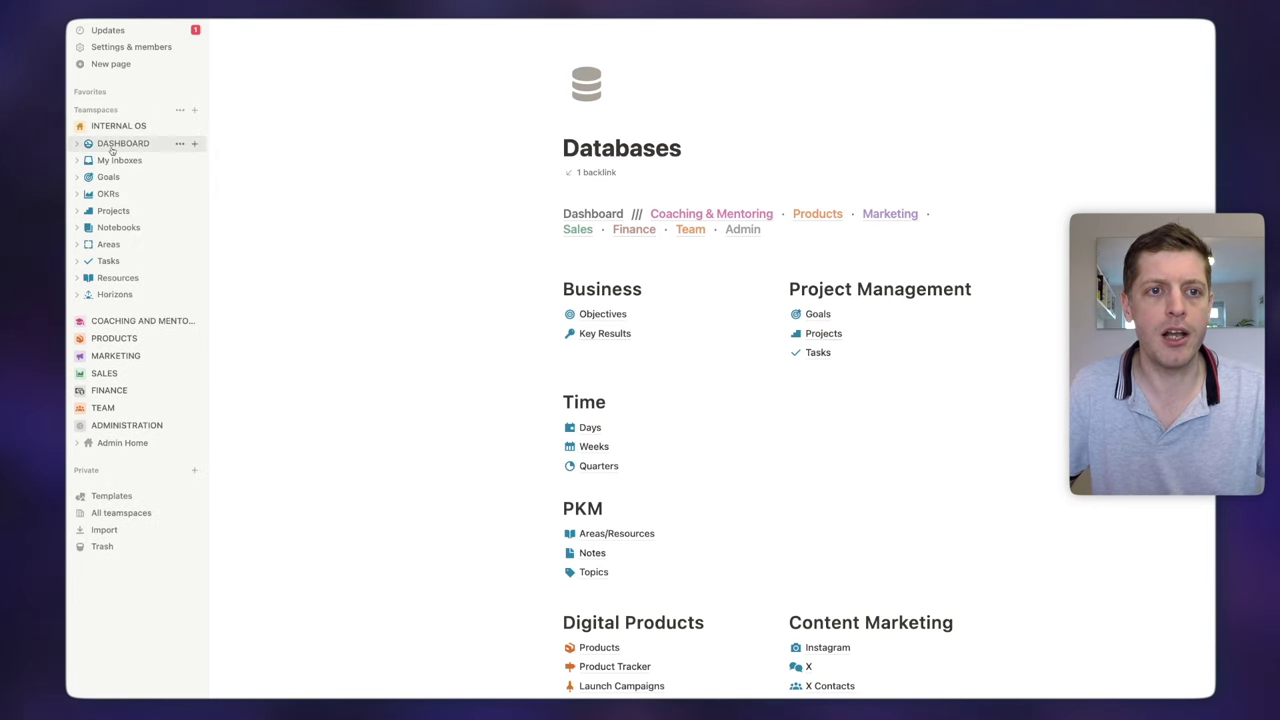
click(118, 144)
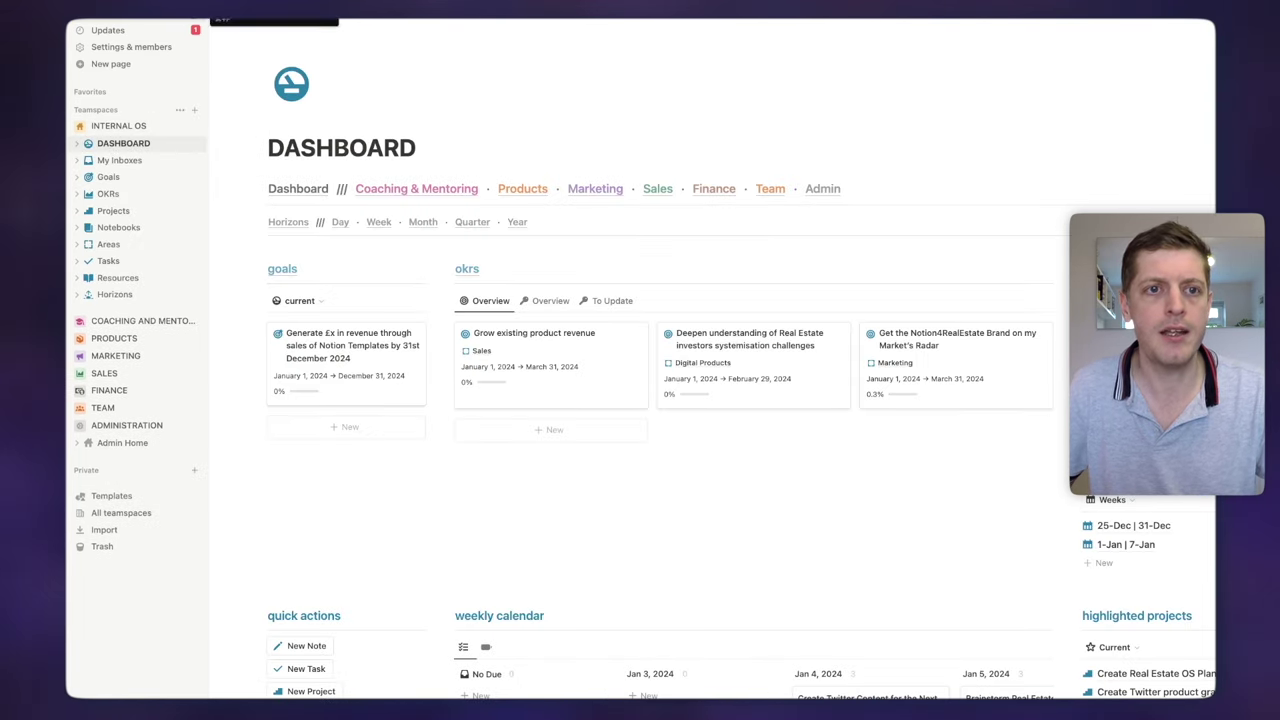
Collapse the sidebar so the DASHBOARD page spans the full window width
click(191, 22)
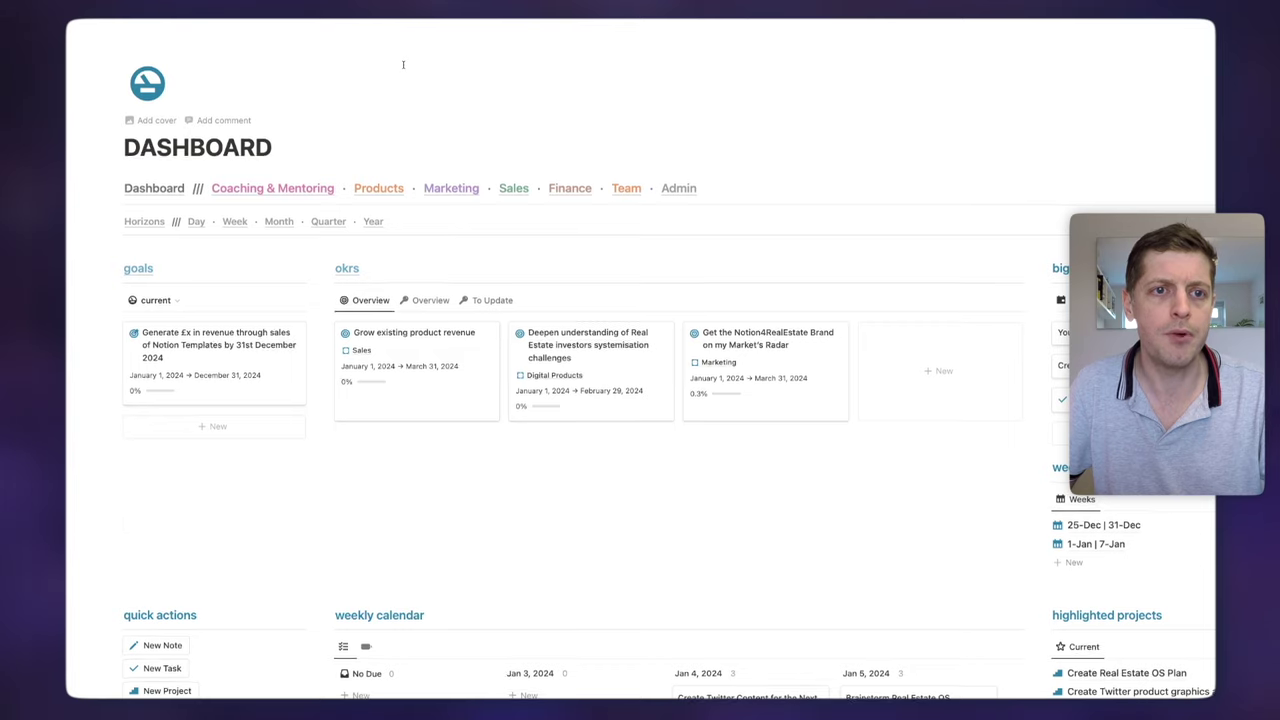
scroll(240, 200, down, 1)
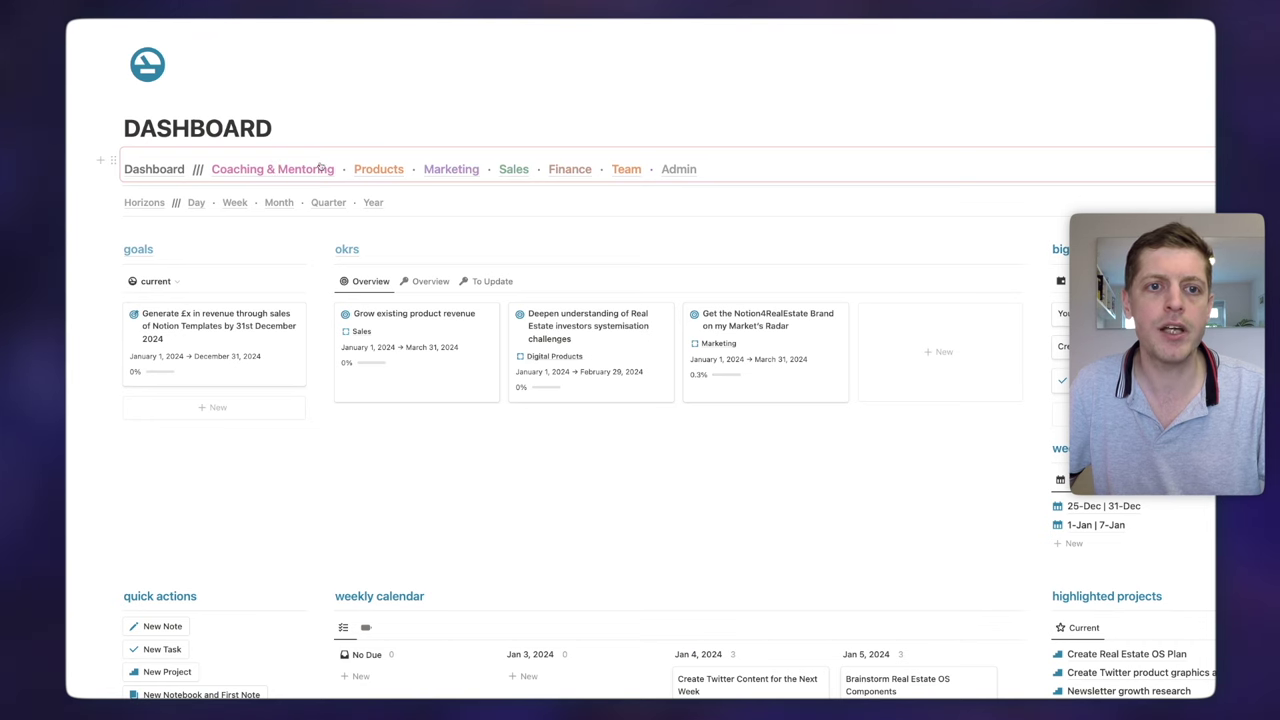
Open Products Home from the Products link in the Dashboard's navigation row
mouse_move(366, 170)
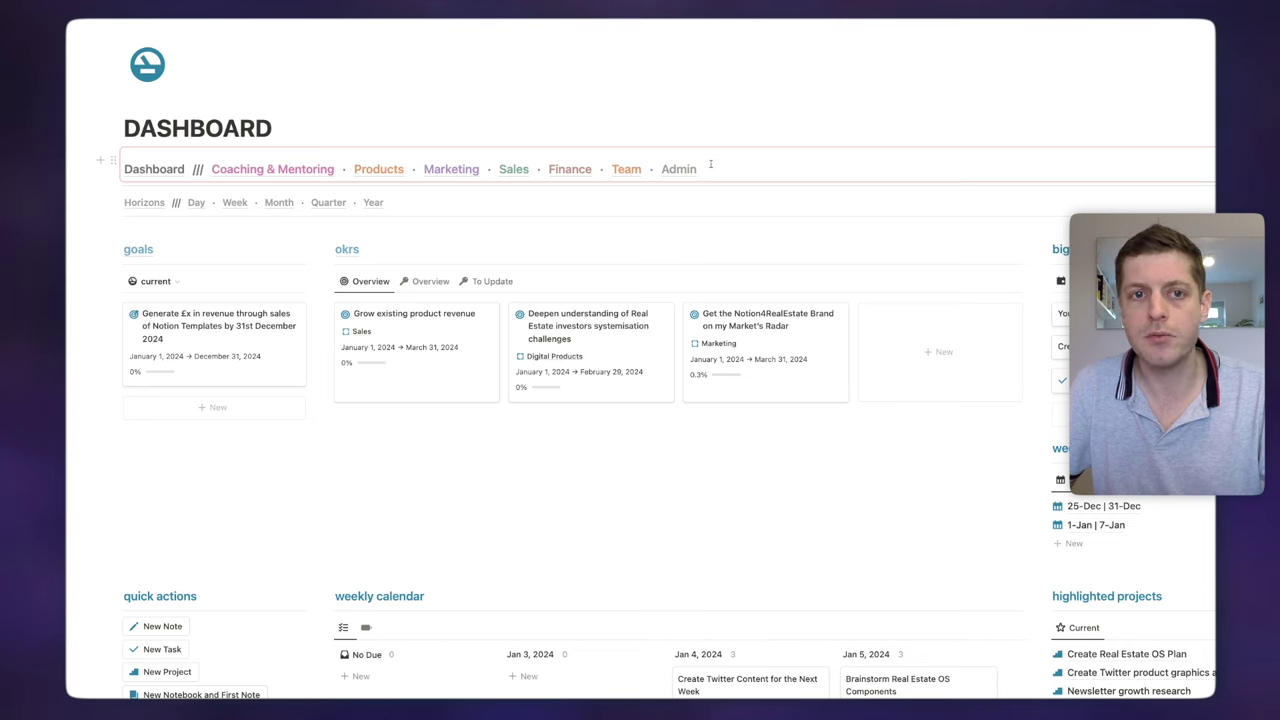
click(366, 170)
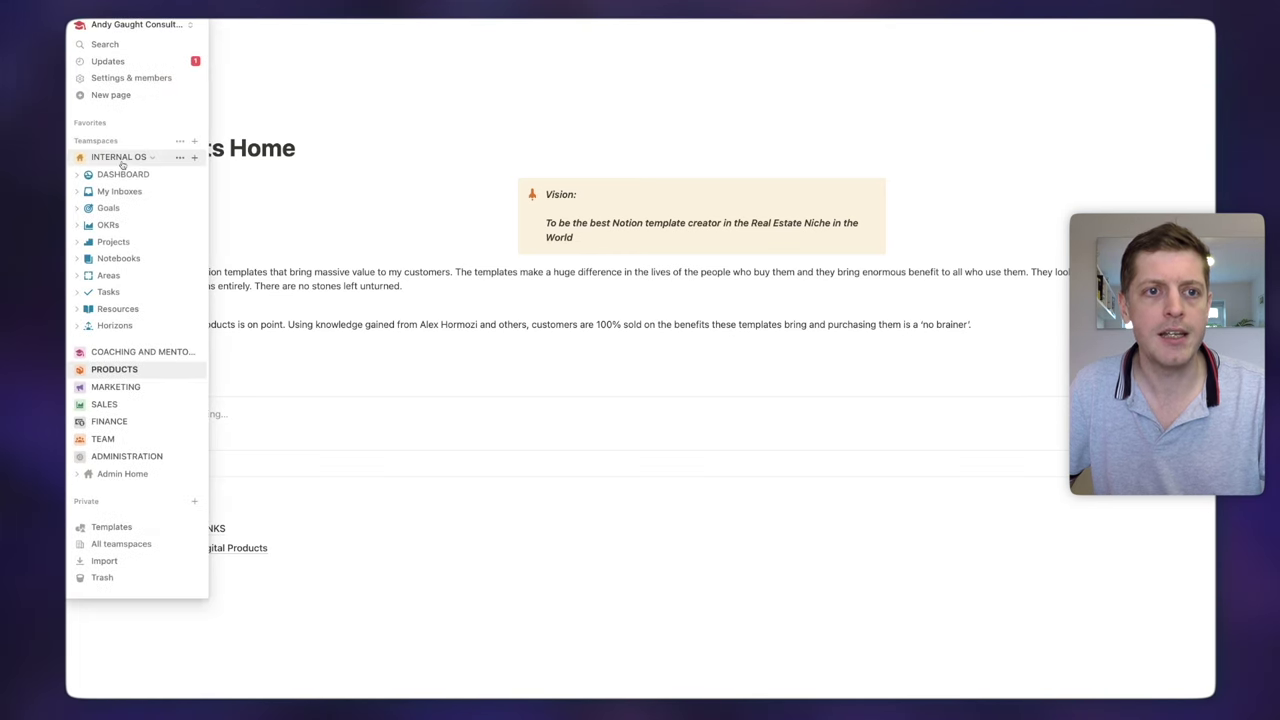
Return to the INTERNAL OS DASHBOARD page via the floating sidebar
click(95, 174)
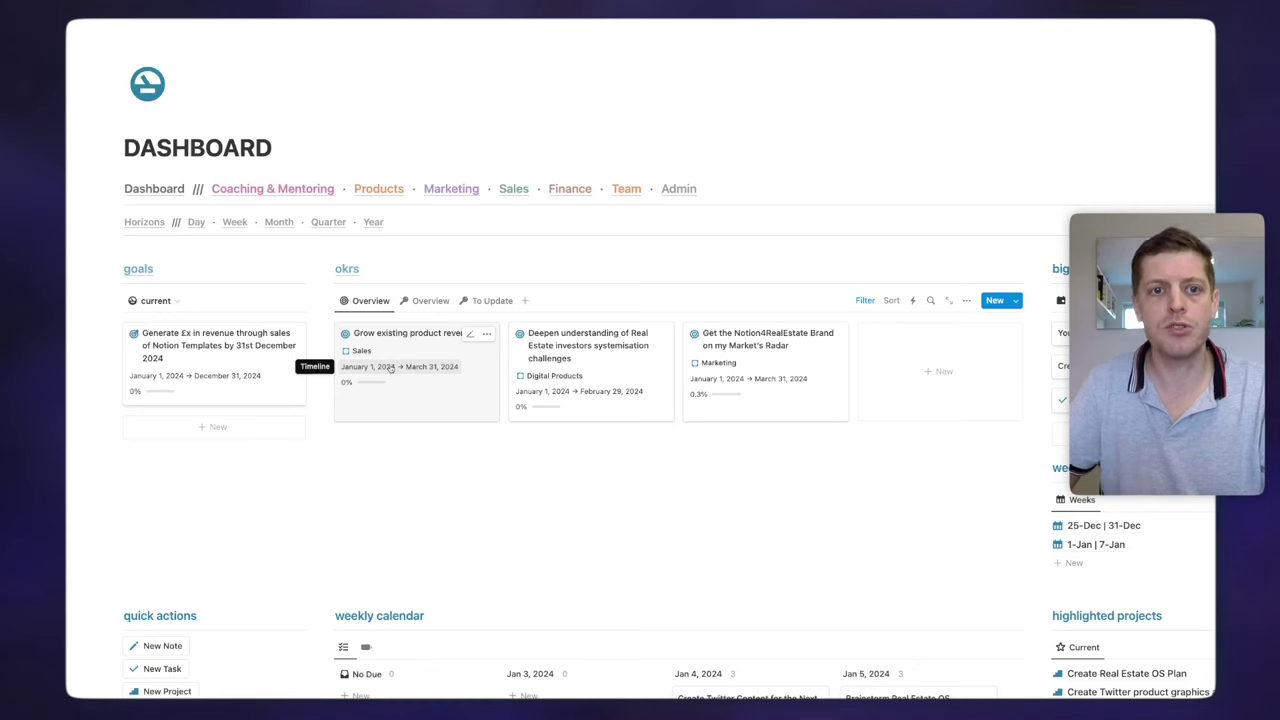
click(412, 387)
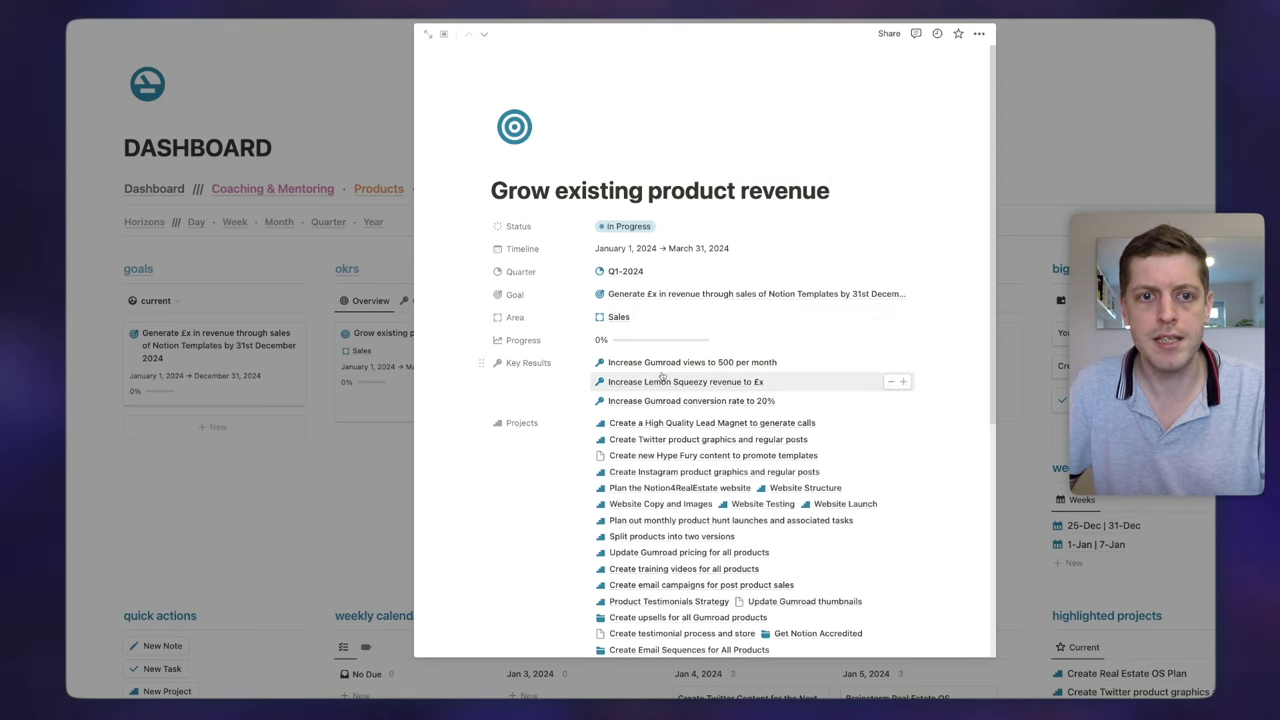
scroll(651, 386, down, 5)
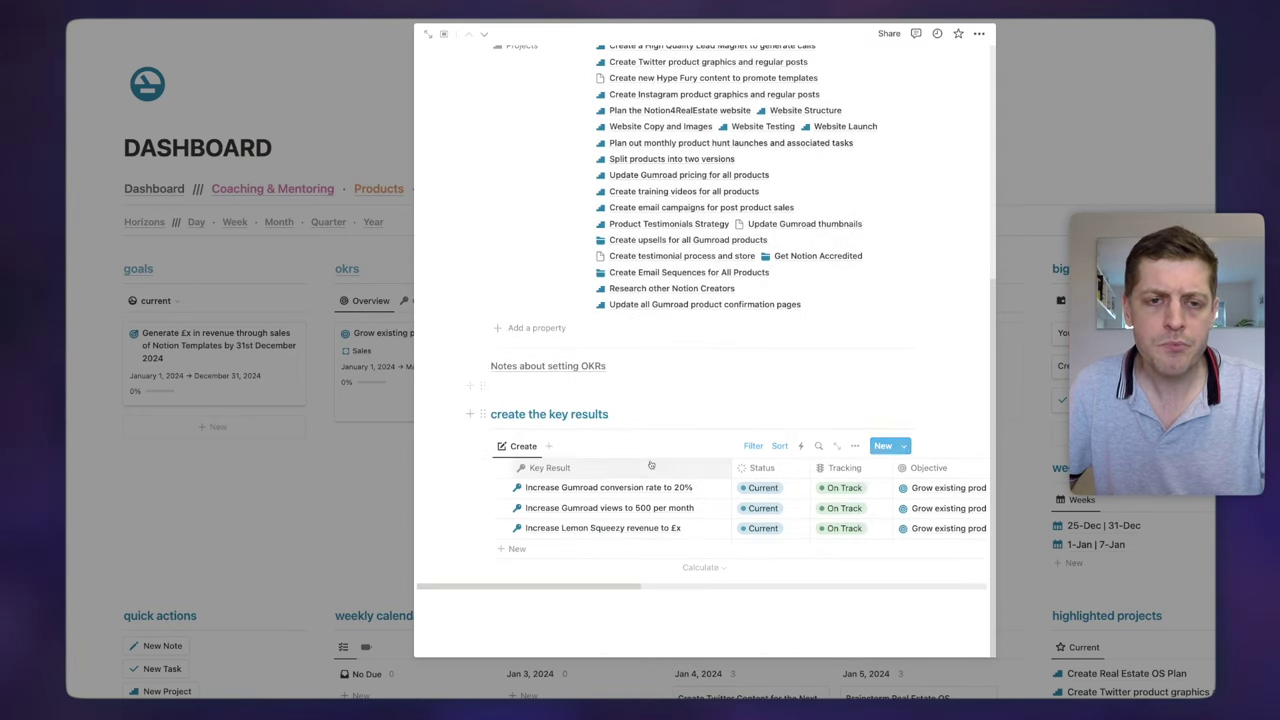
scroll(618, 517, right, 8)
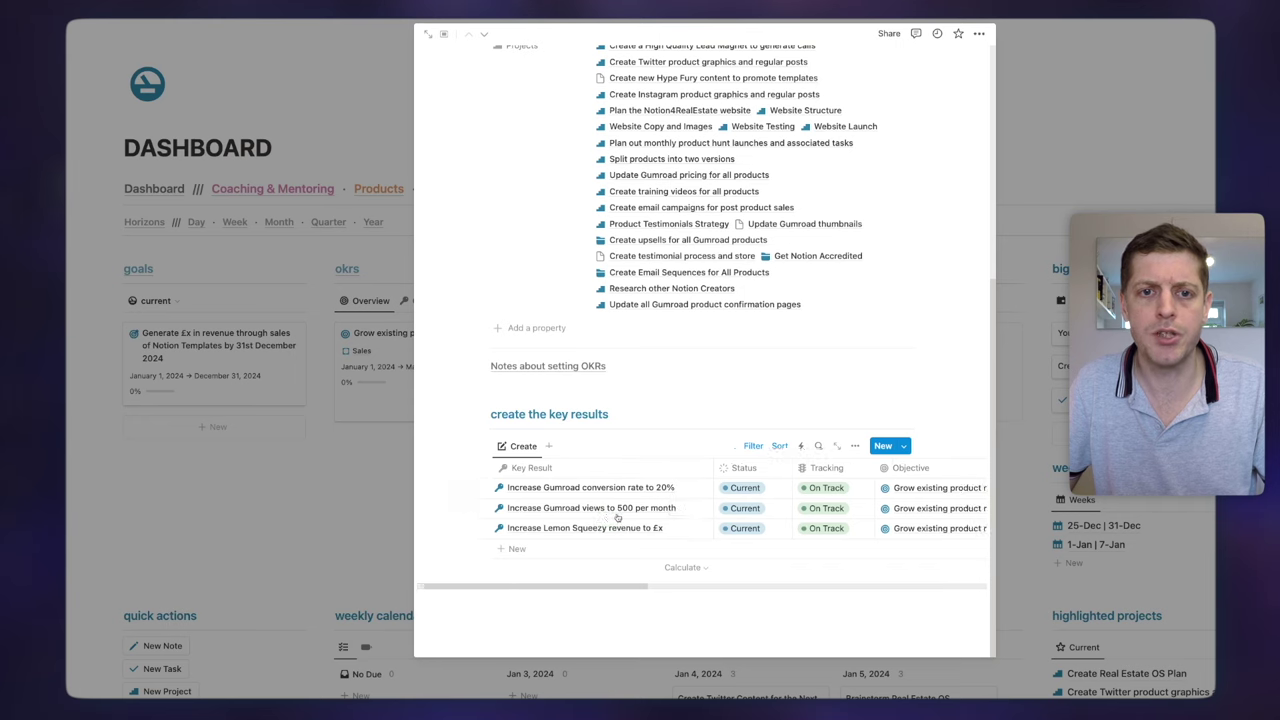
scroll(618, 517, right, 5)
scroll(747, 511, left, 10)
scroll(678, 408, up, 5)
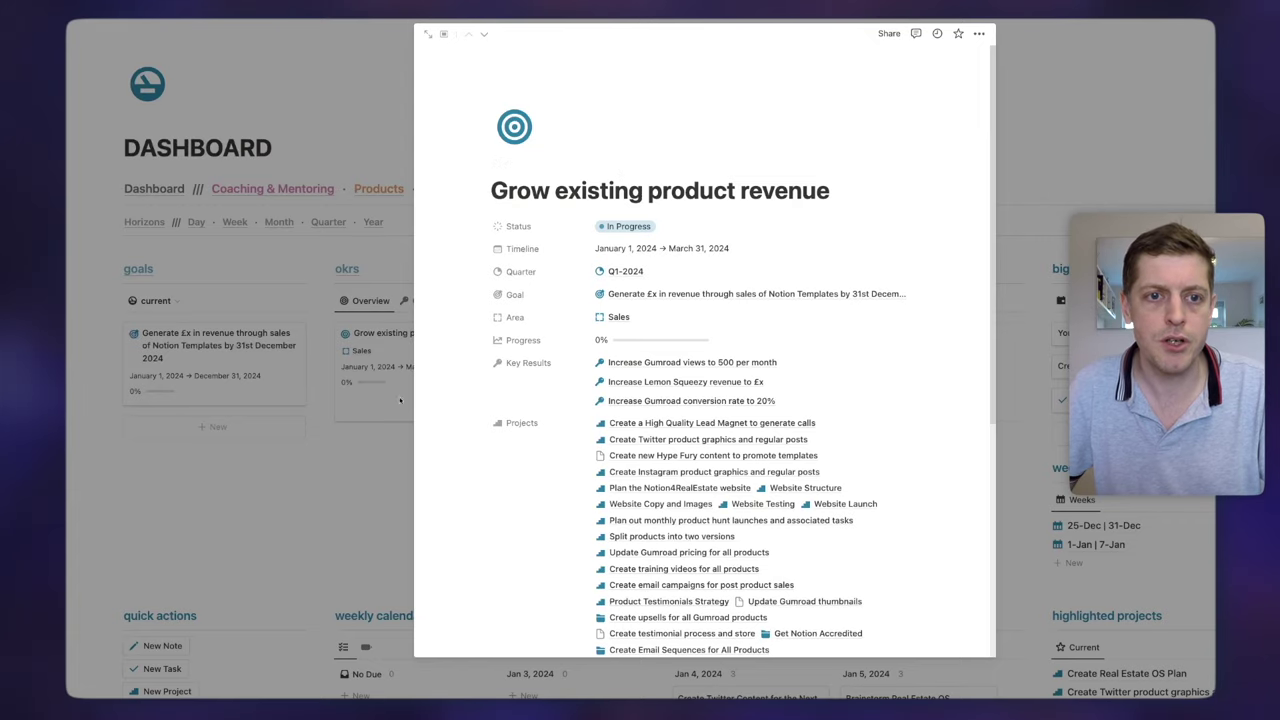
click(366, 504)
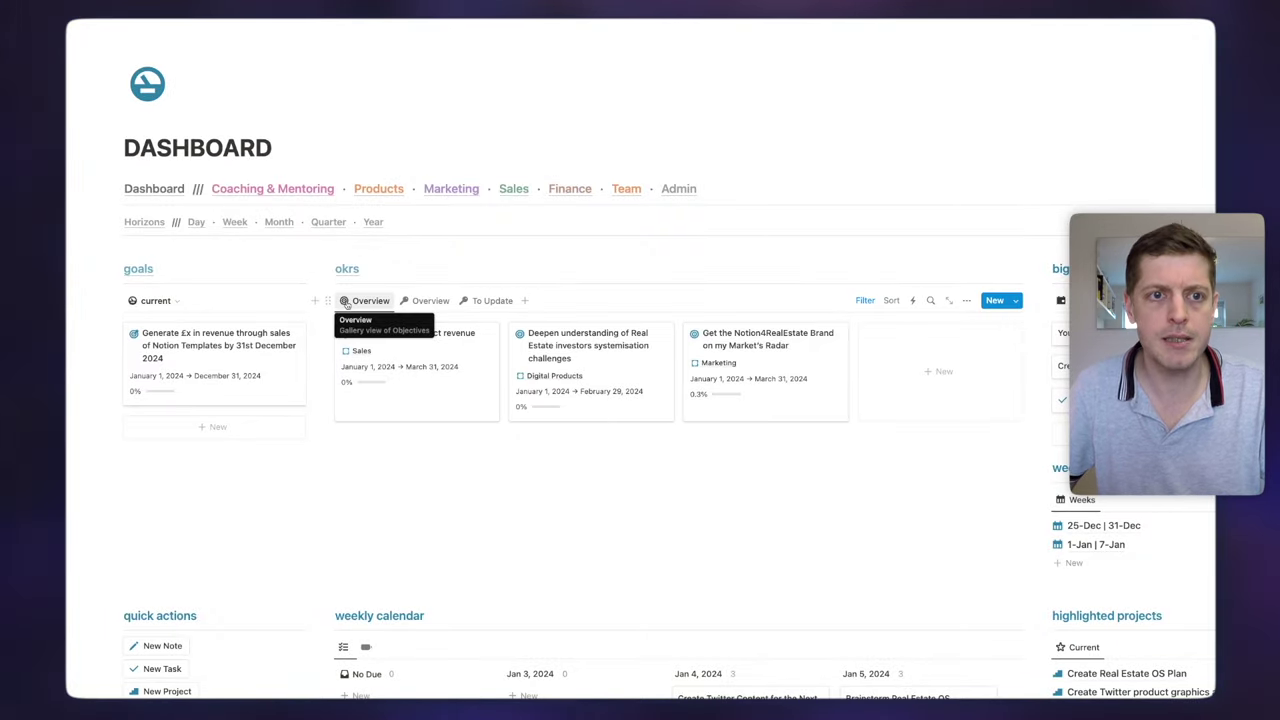
Switch okrs to the key results Overview and open the Grow Youtube subscribers card
click(426, 301)
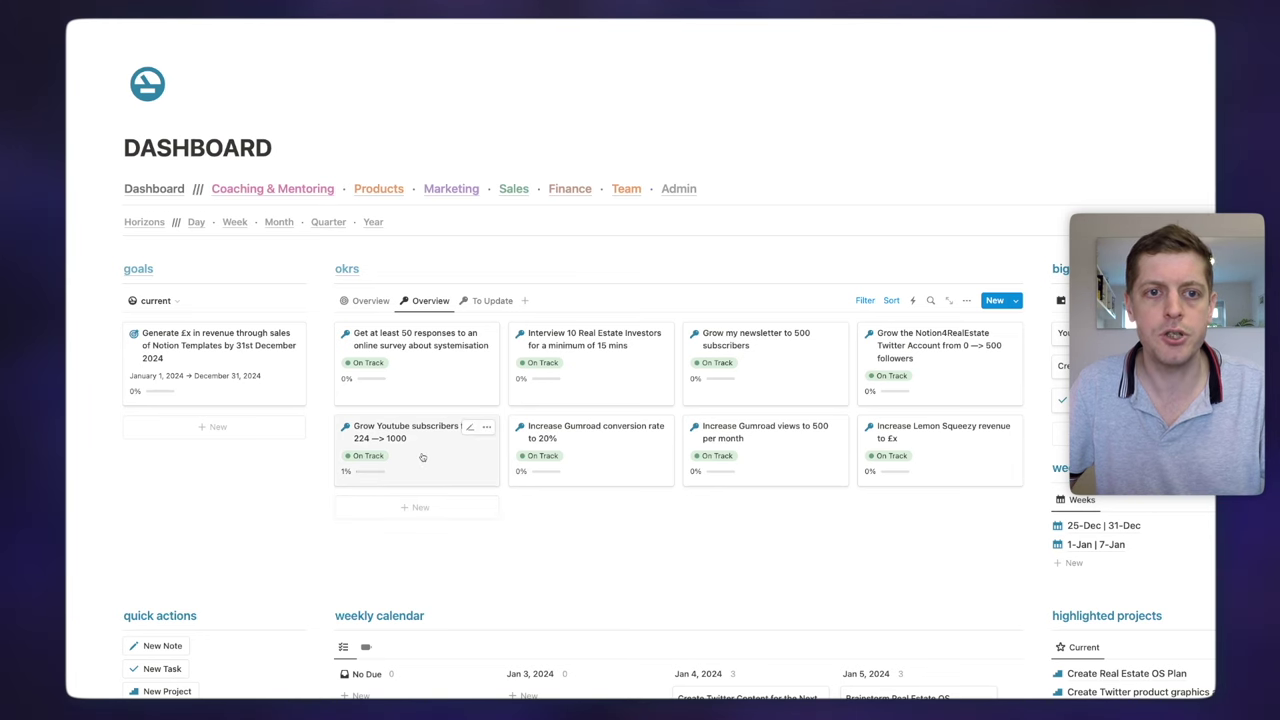
click(436, 461)
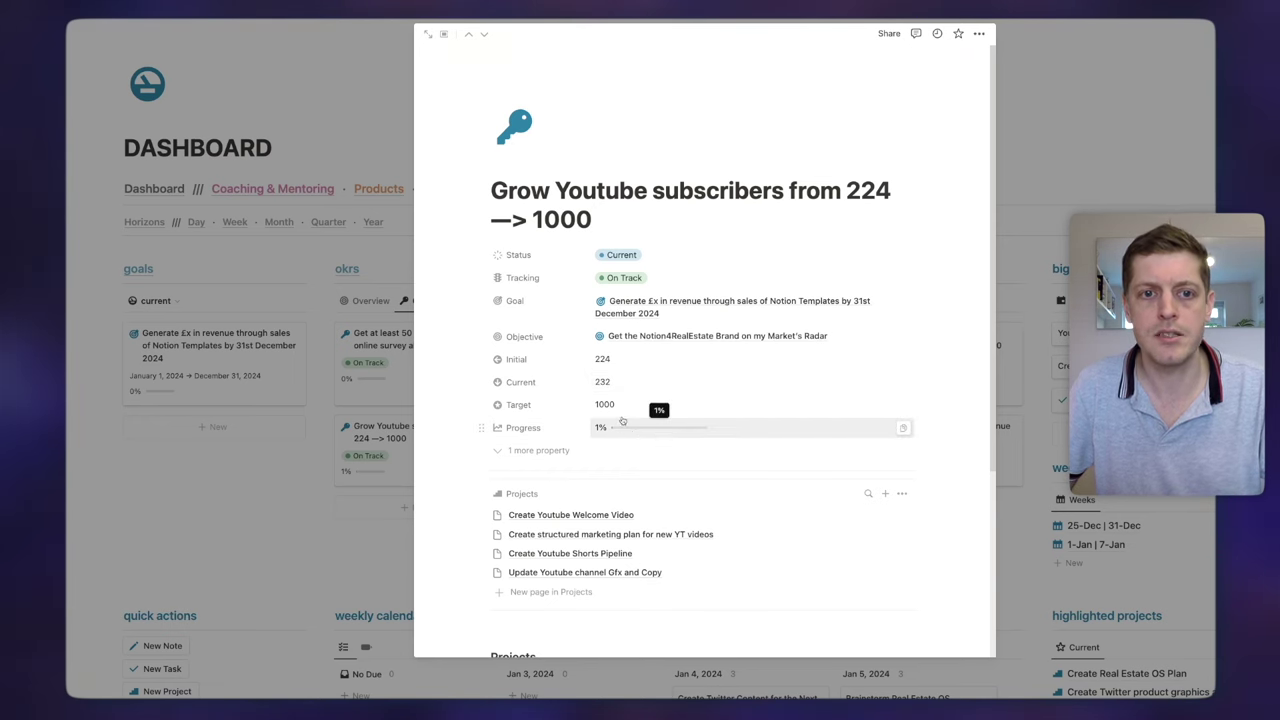
Review the four projects linked to Grow Youtube subscribers, then close the peek
scroll(580, 385, down, 3)
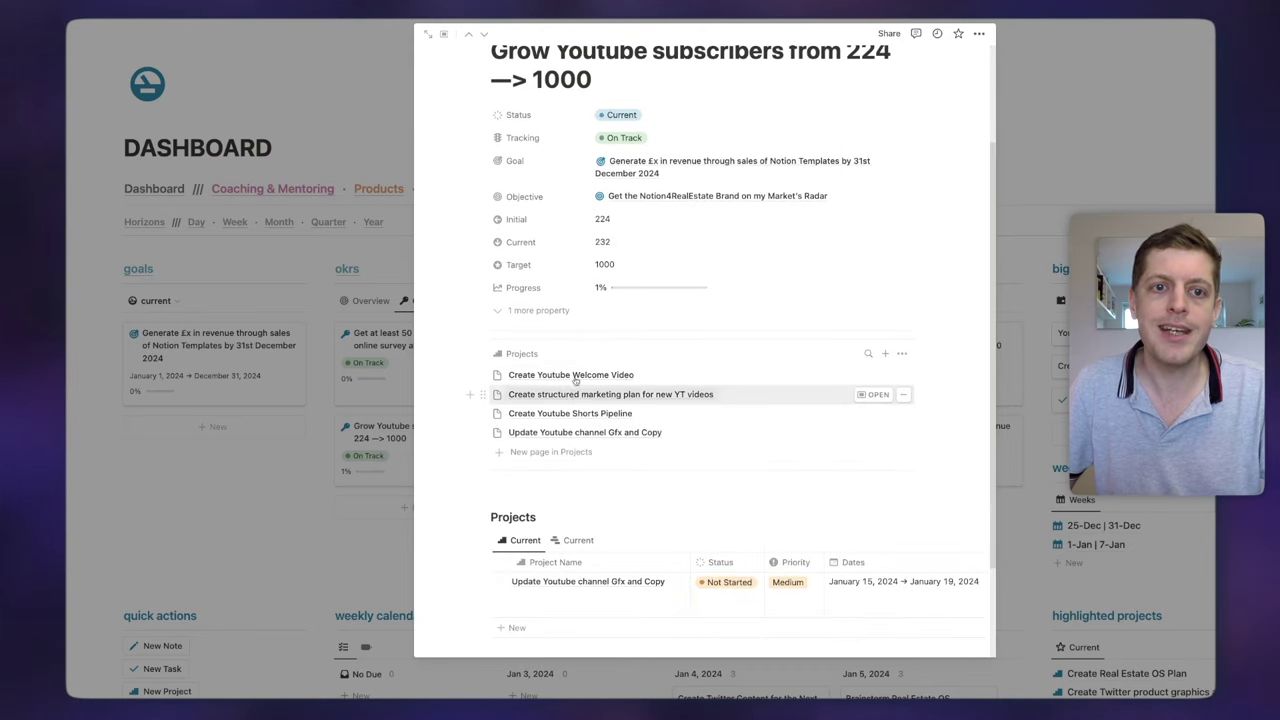
scroll(582, 410, up, 3)
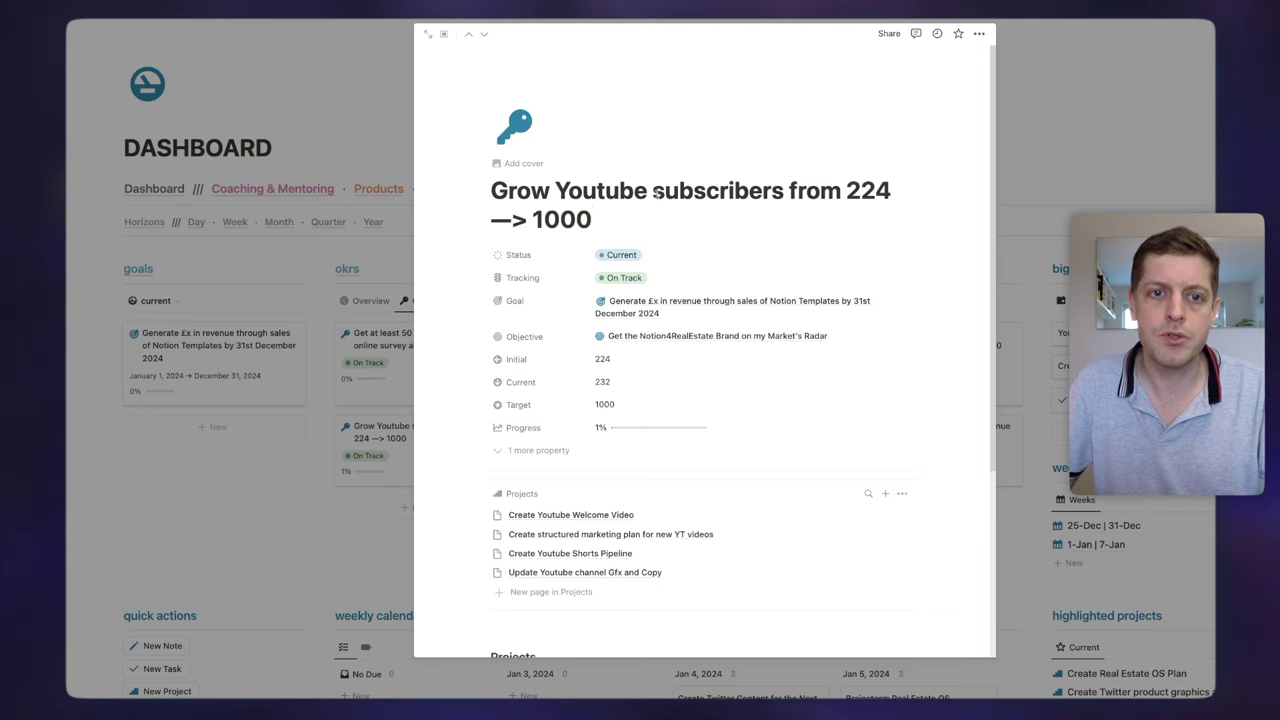
scroll(655, 192, down, 4)
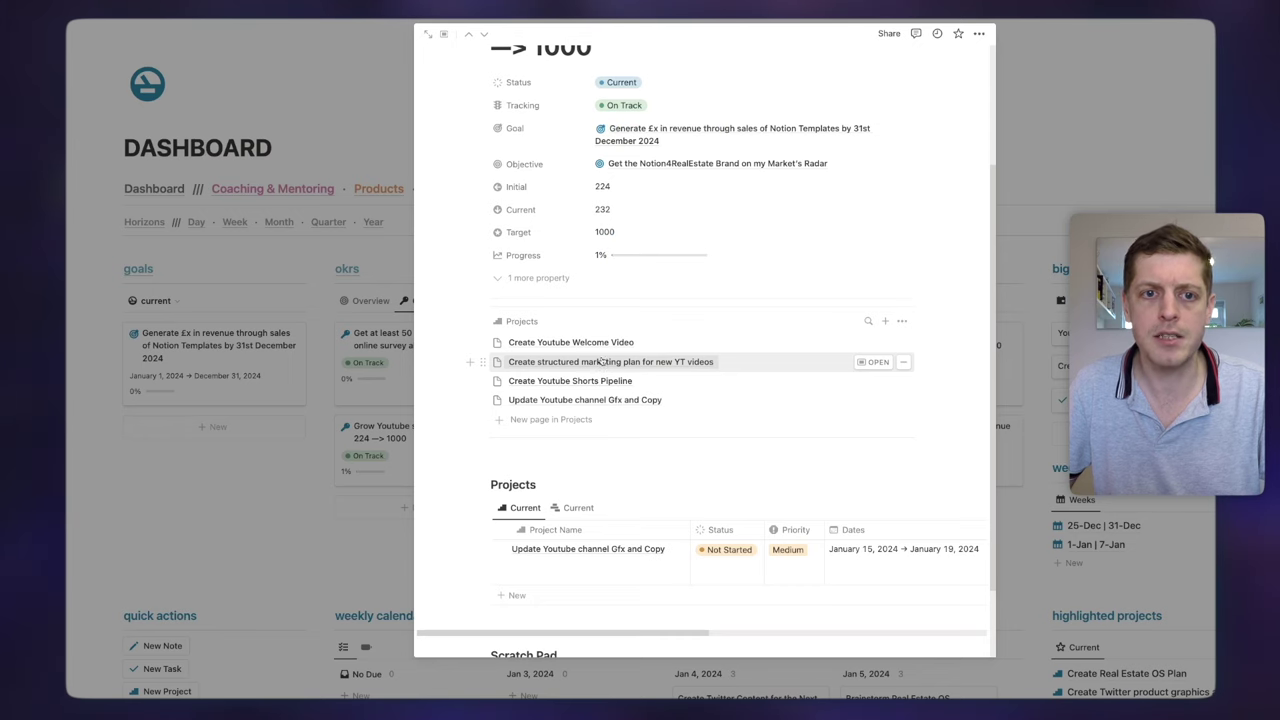
scroll(601, 363, down, 2)
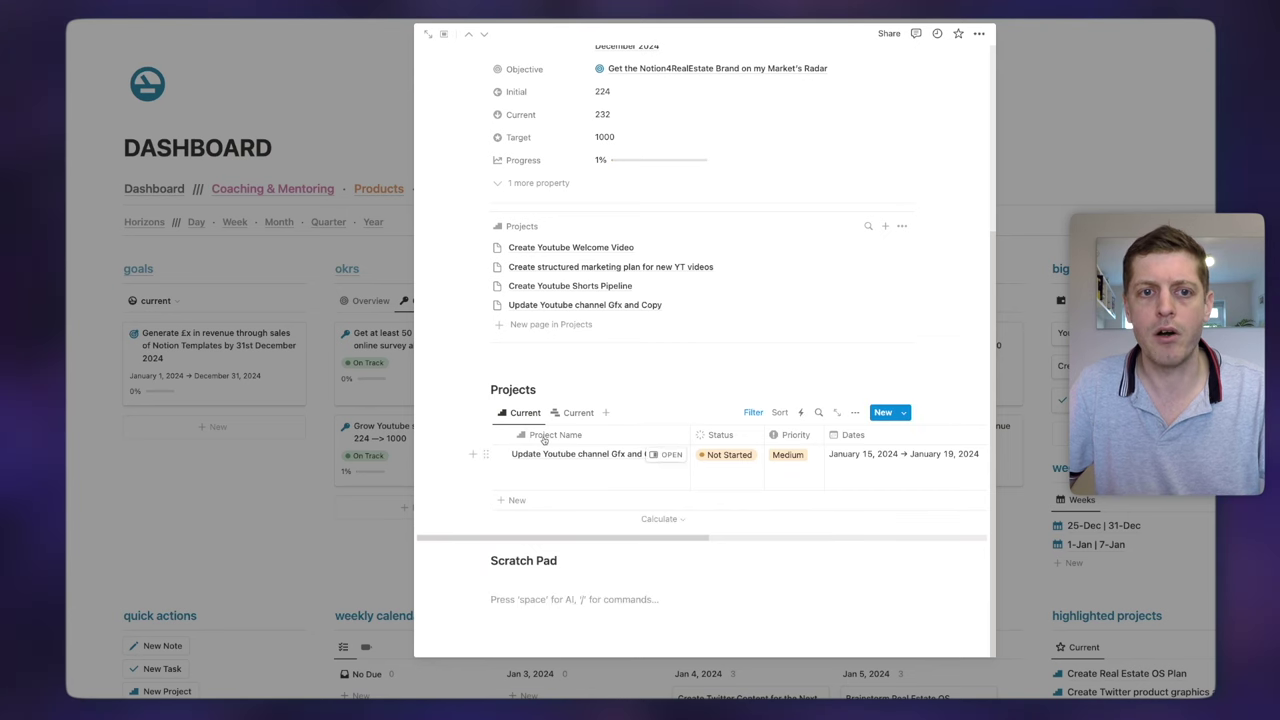
scroll(542, 549, up, 5)
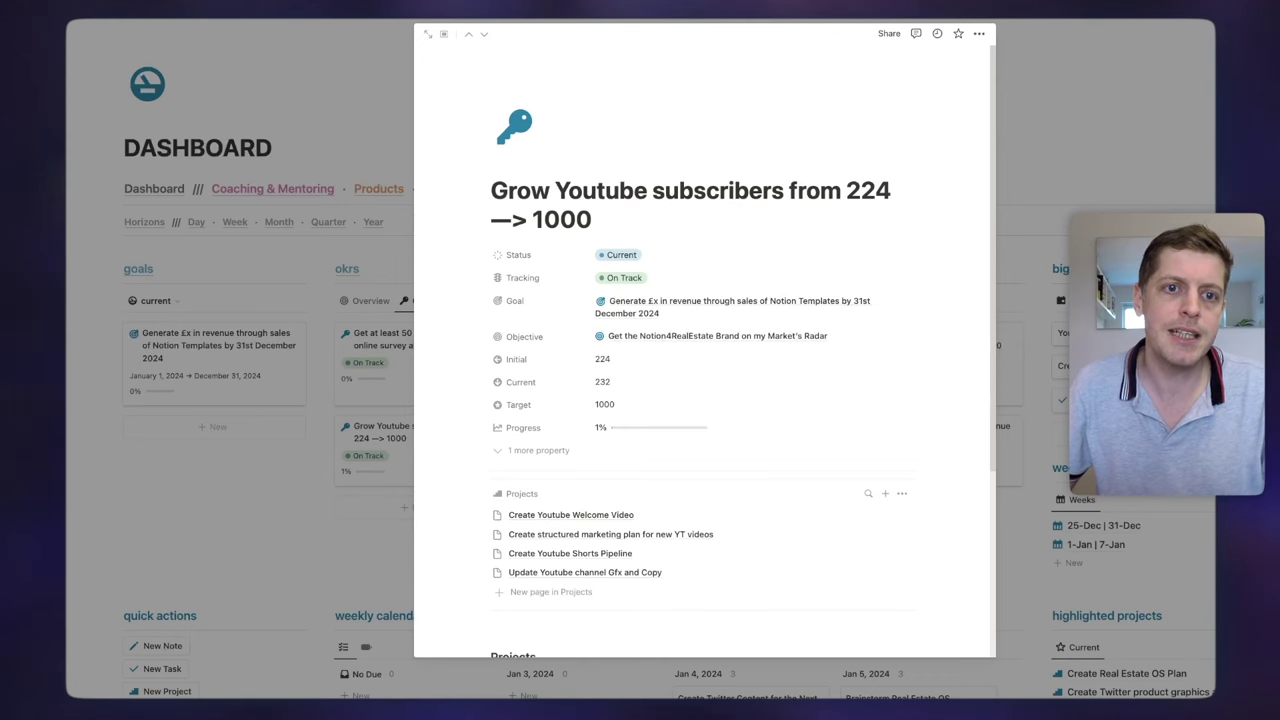
click(1082, 107)
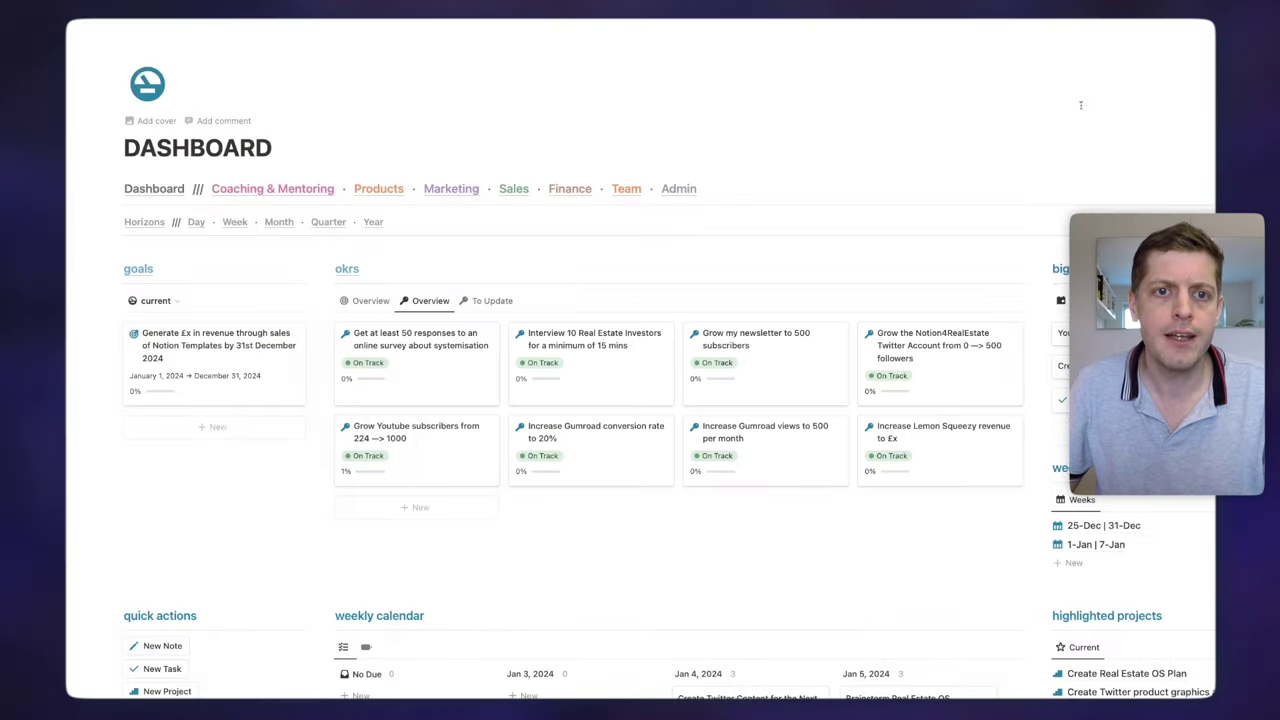
In the To Update table, set Youtube's Current to 242, restore 232, then show Overview
click(486, 303)
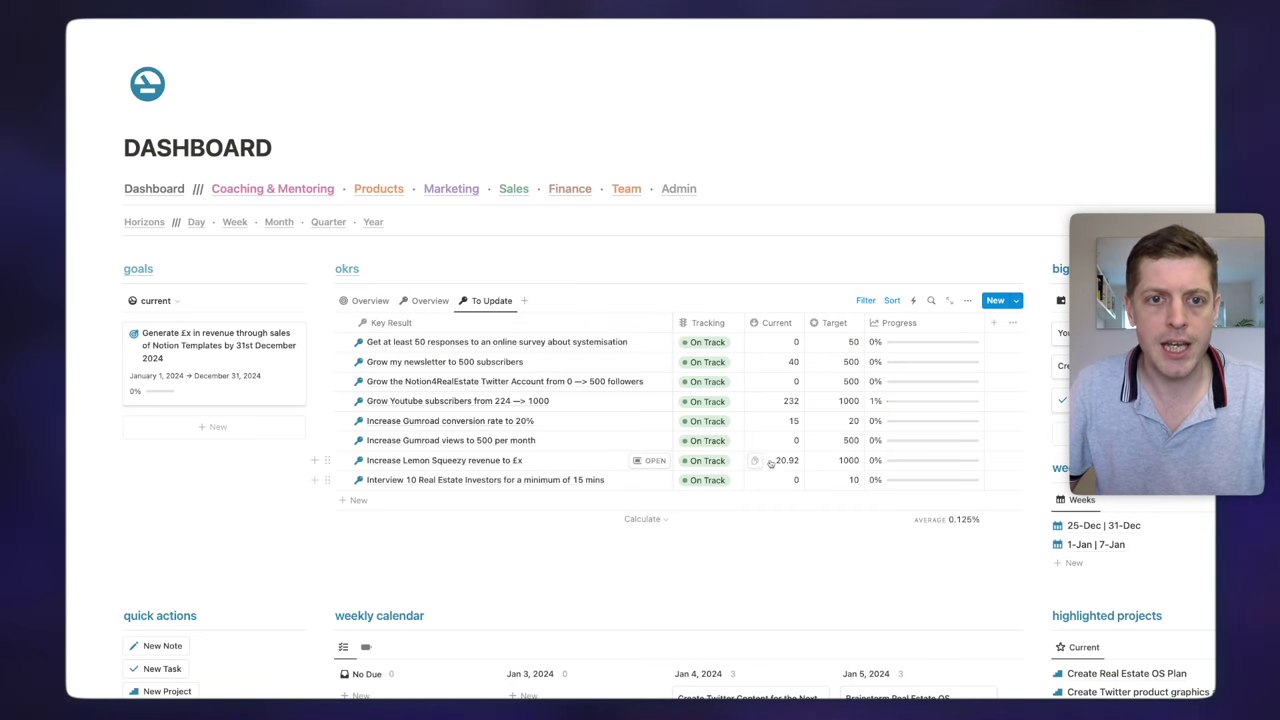
click(779, 404)
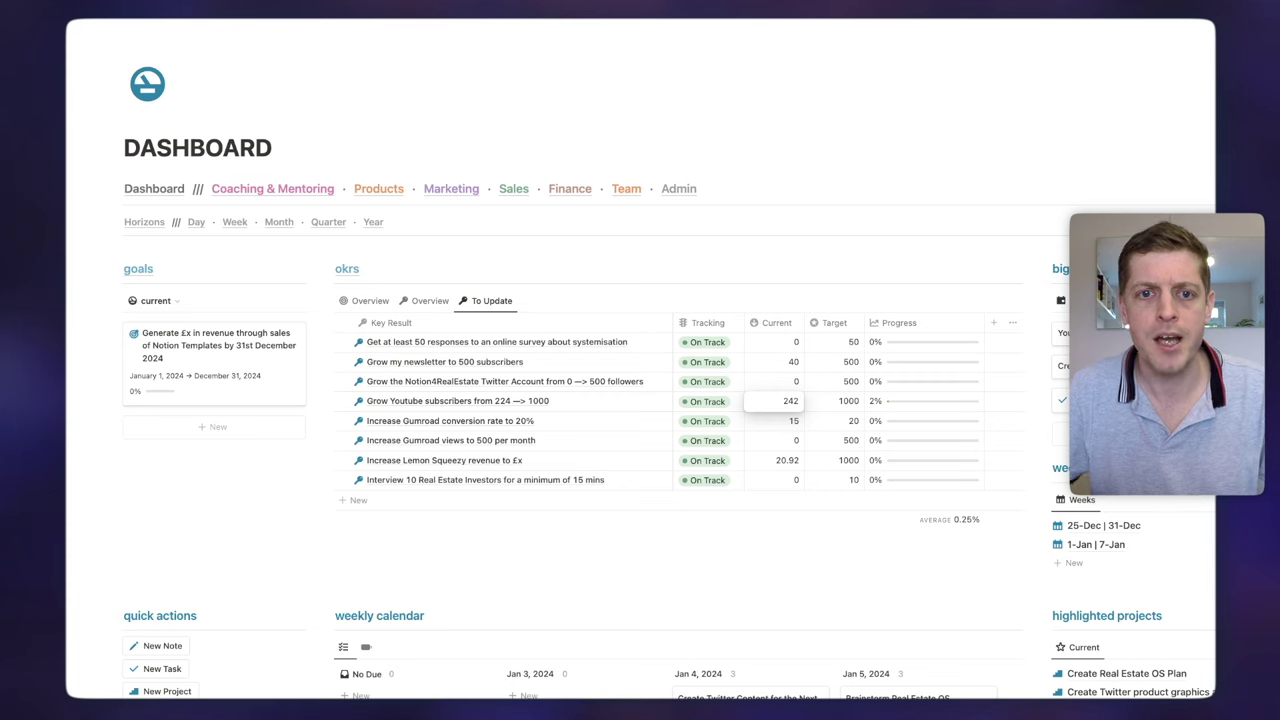
key(Return)
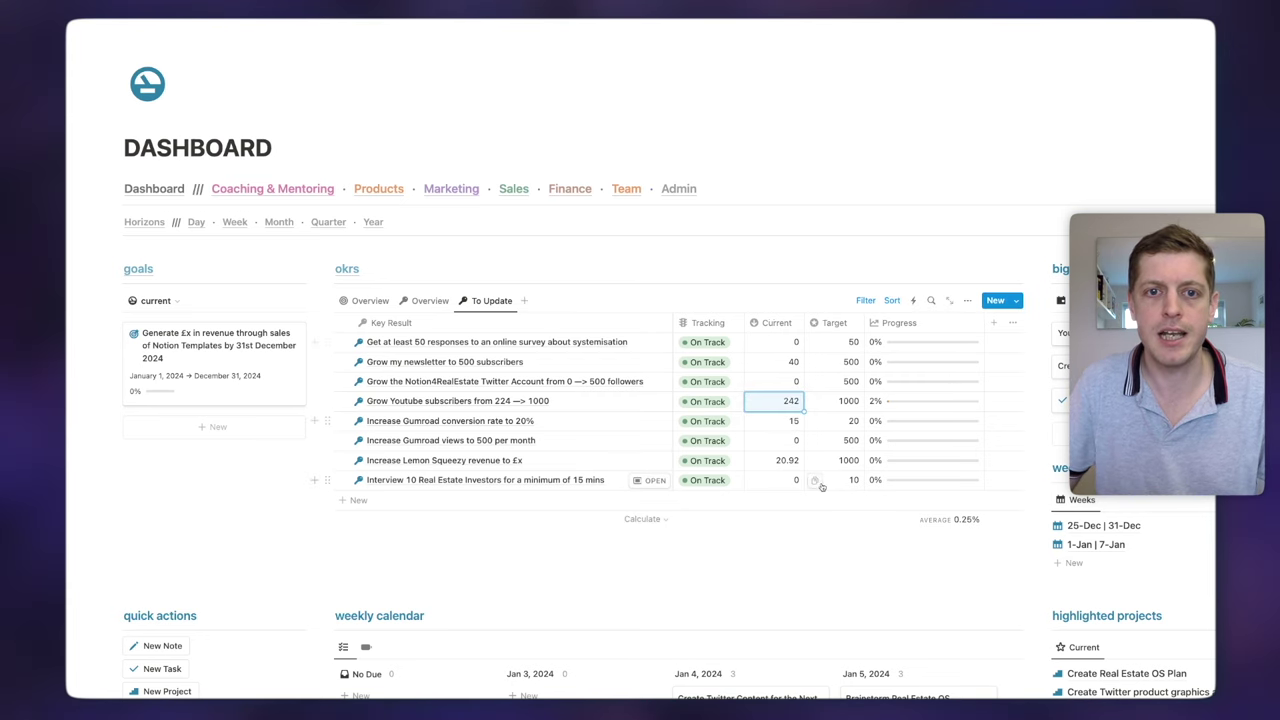
click(790, 403)
text(232)
key(Tab)
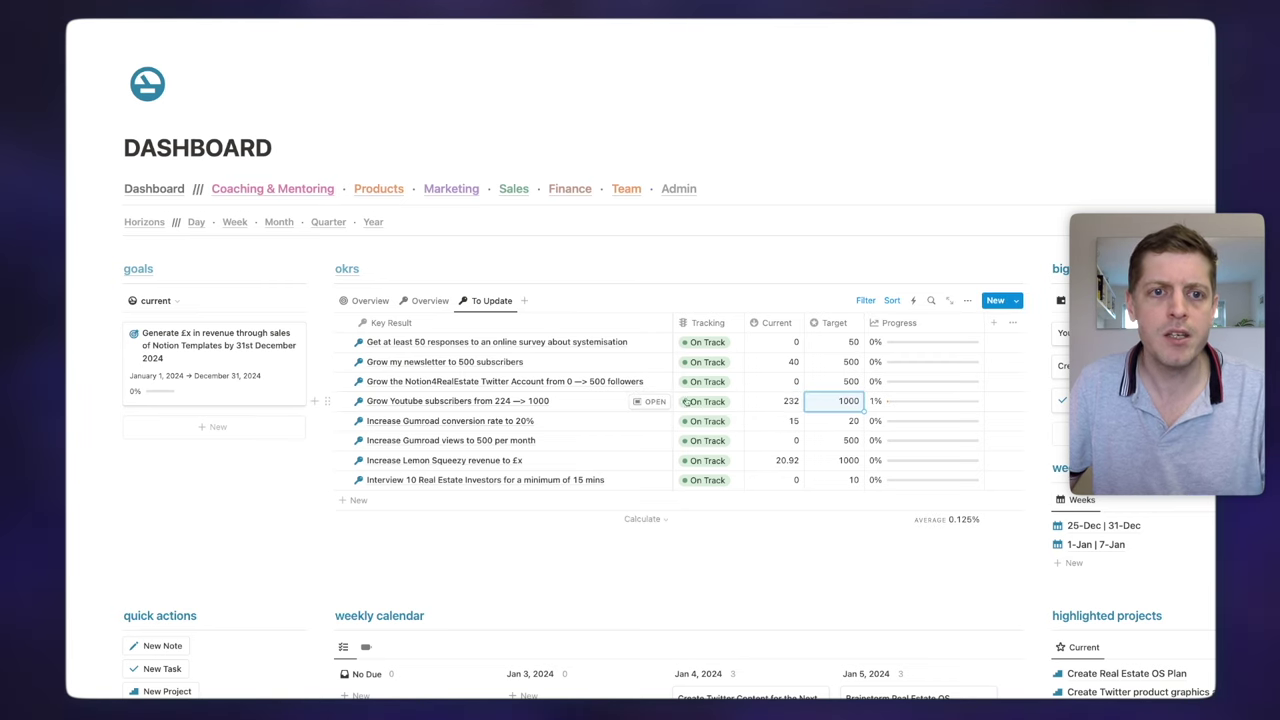
click(362, 301)
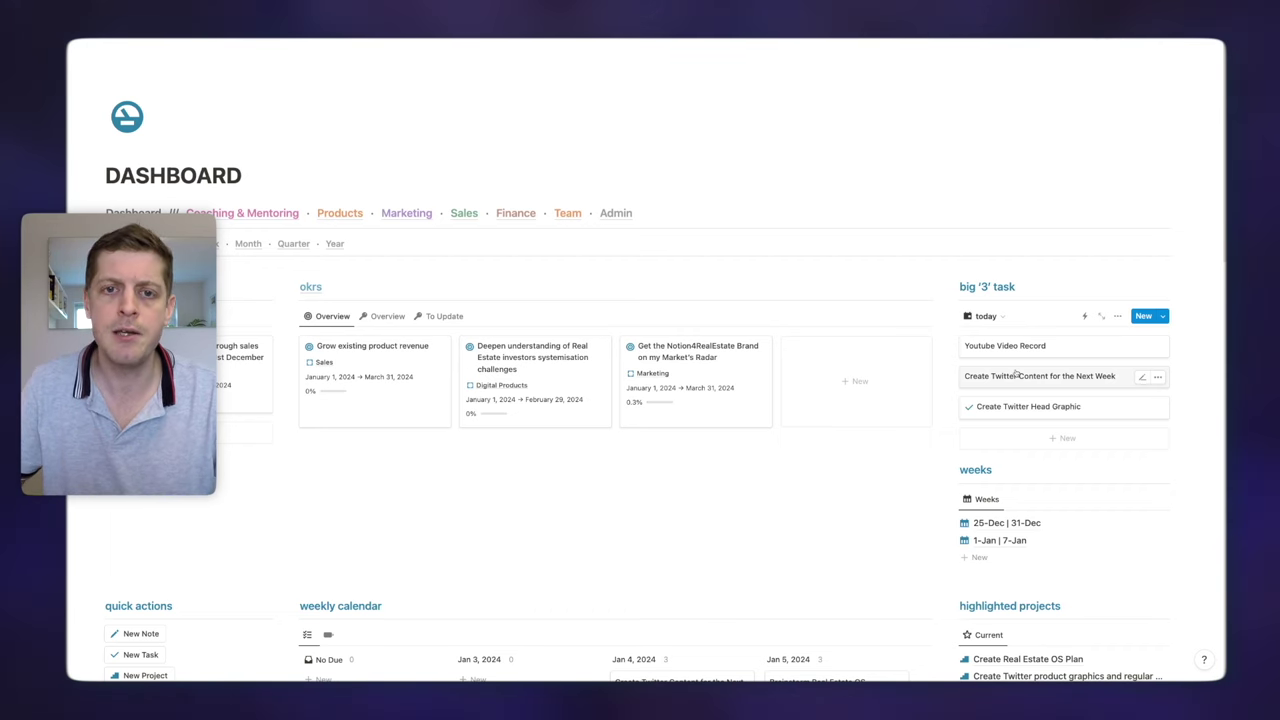
Open the 'today' view dropdown to list the big '3' task section's saved views
click(983, 314)
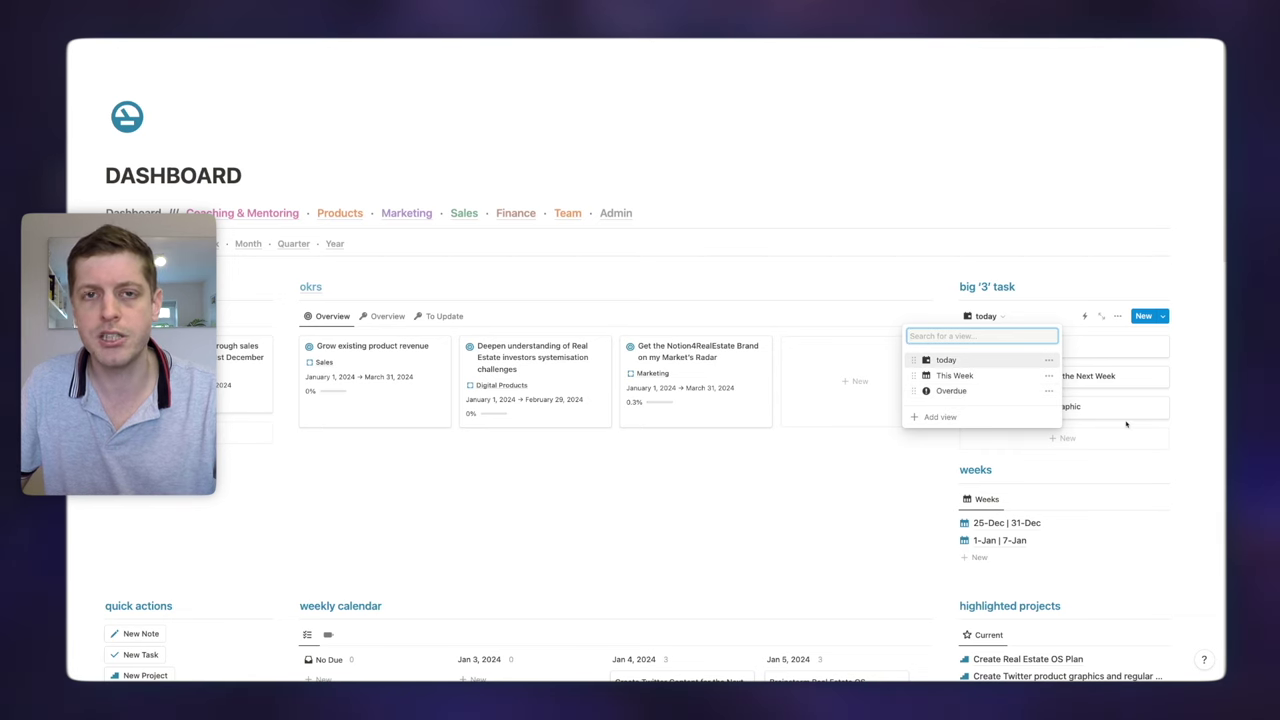
Show the empty Overdue view of the big '3' tasks, then switch back to today's tasks
click(950, 390)
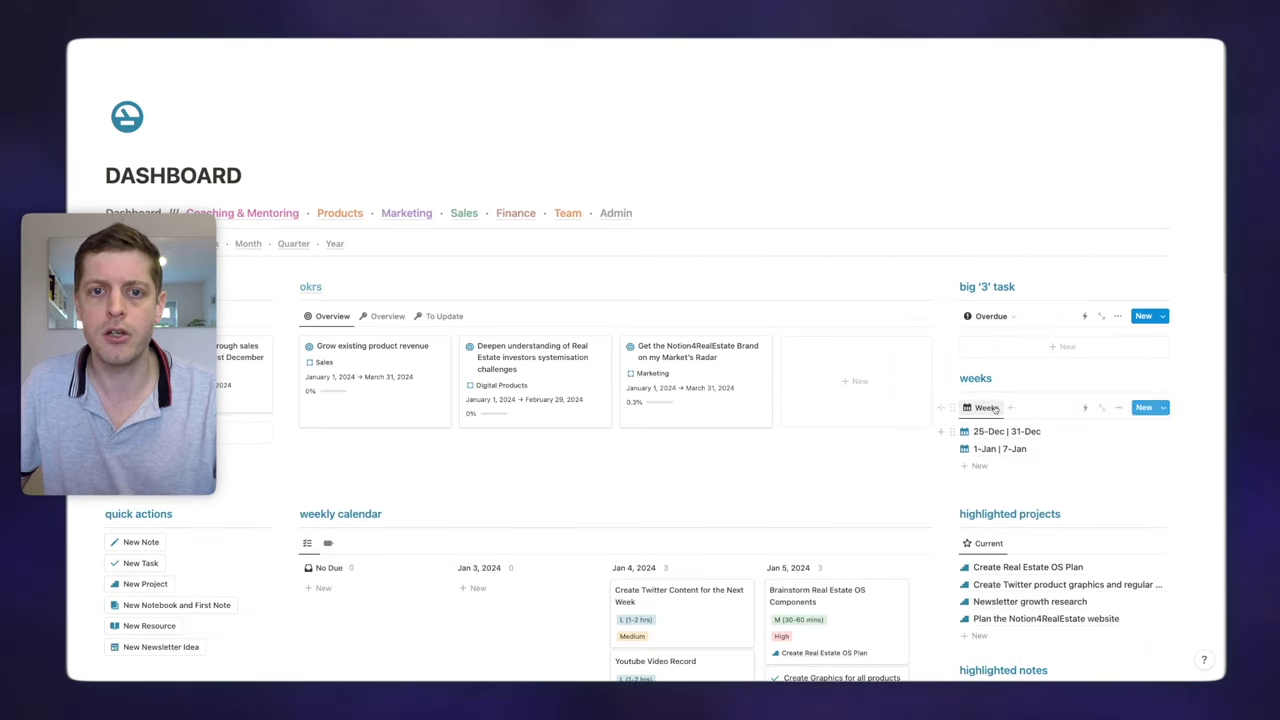
click(993, 317)
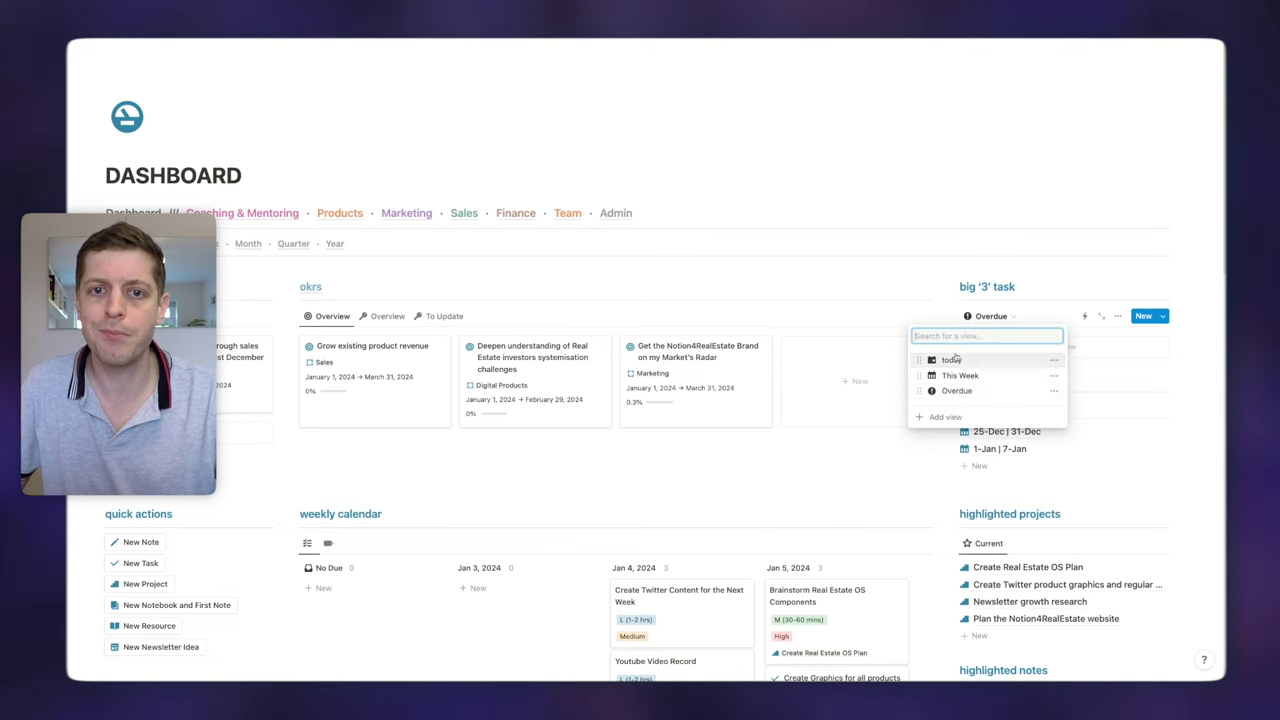
click(952, 360)
scroll(896, 413, down, 3)
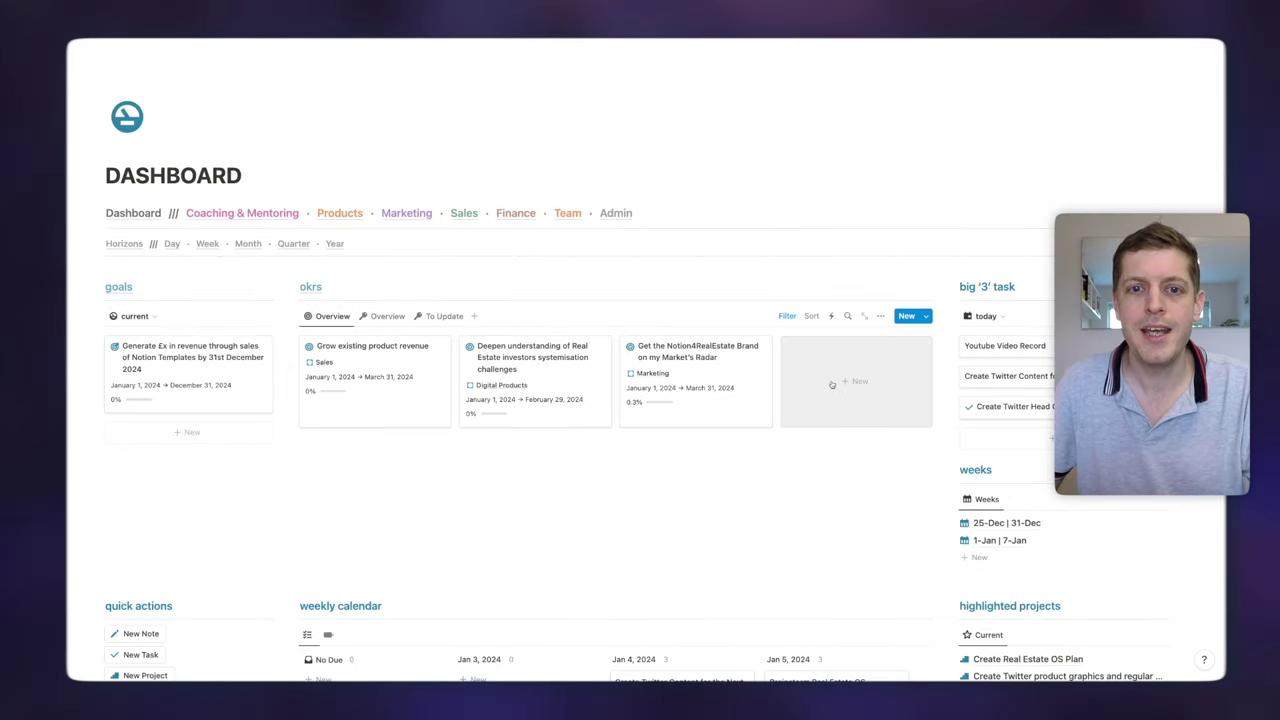
Add a New Note titled 'a new idea' from the quick actions and close it
scroll(562, 390, down, 2)
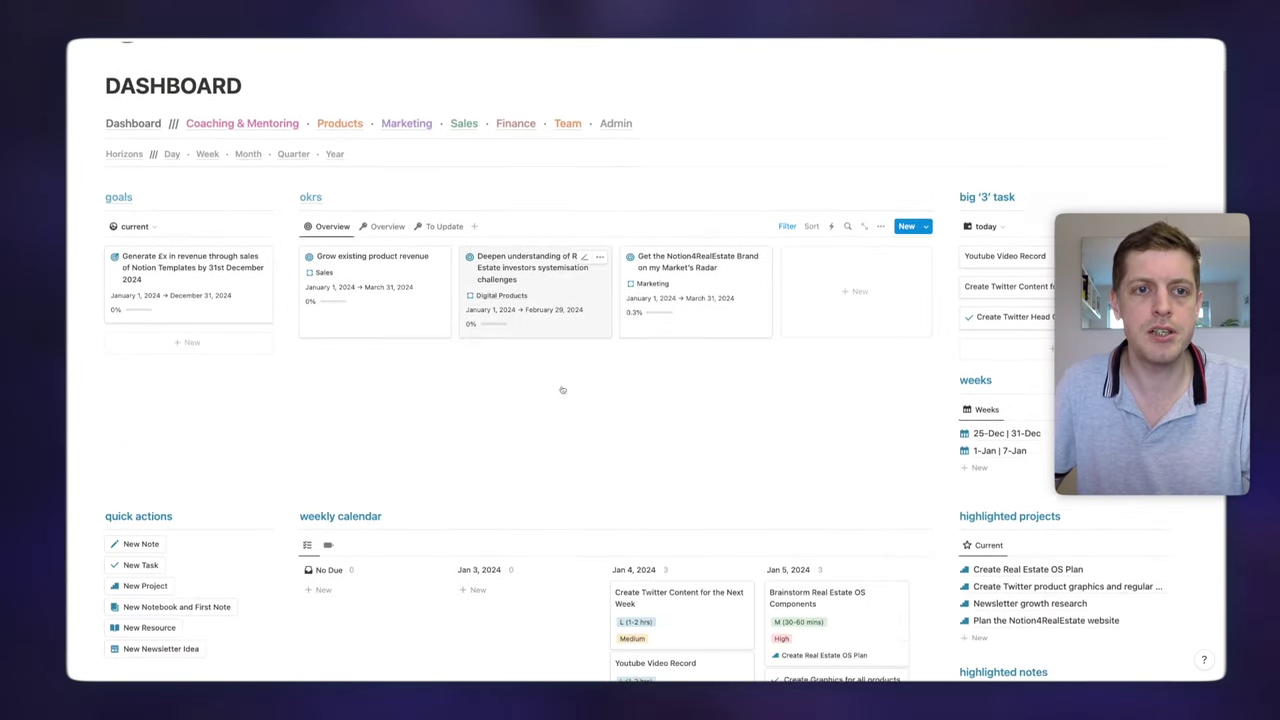
scroll(197, 516, down, 3)
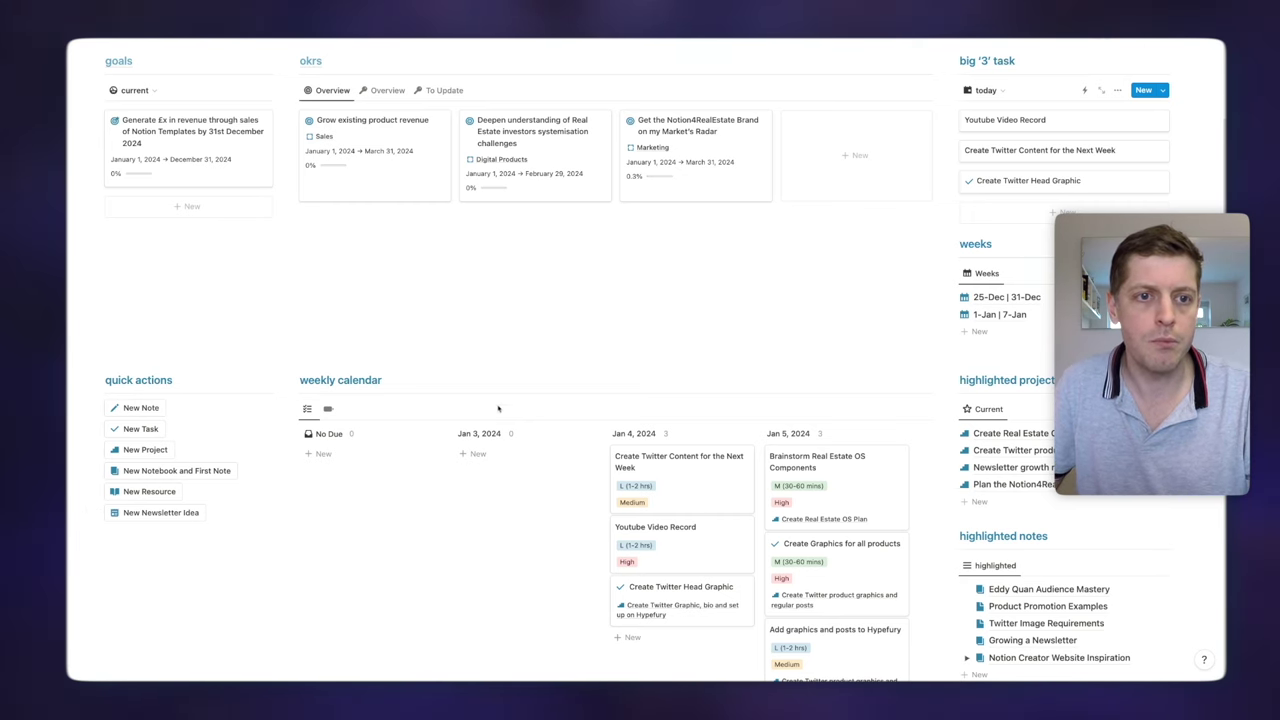
click(142, 409)
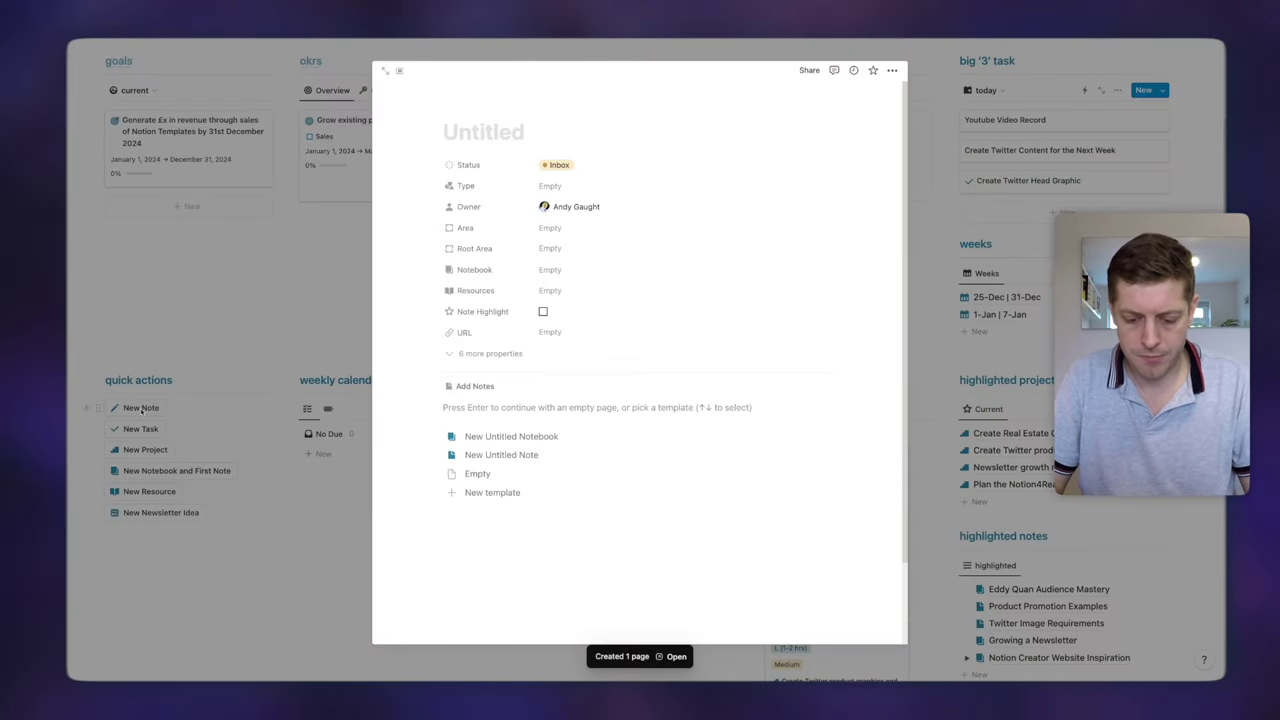
text(a new idea)
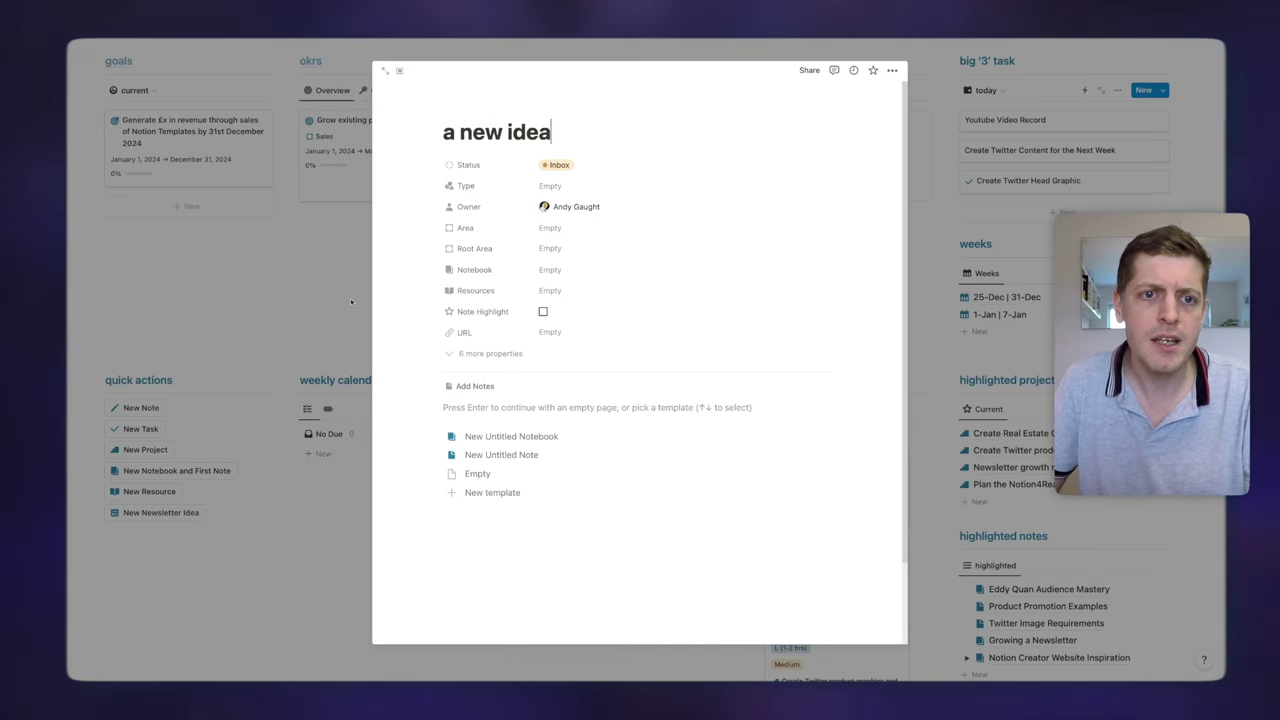
click(350, 298)
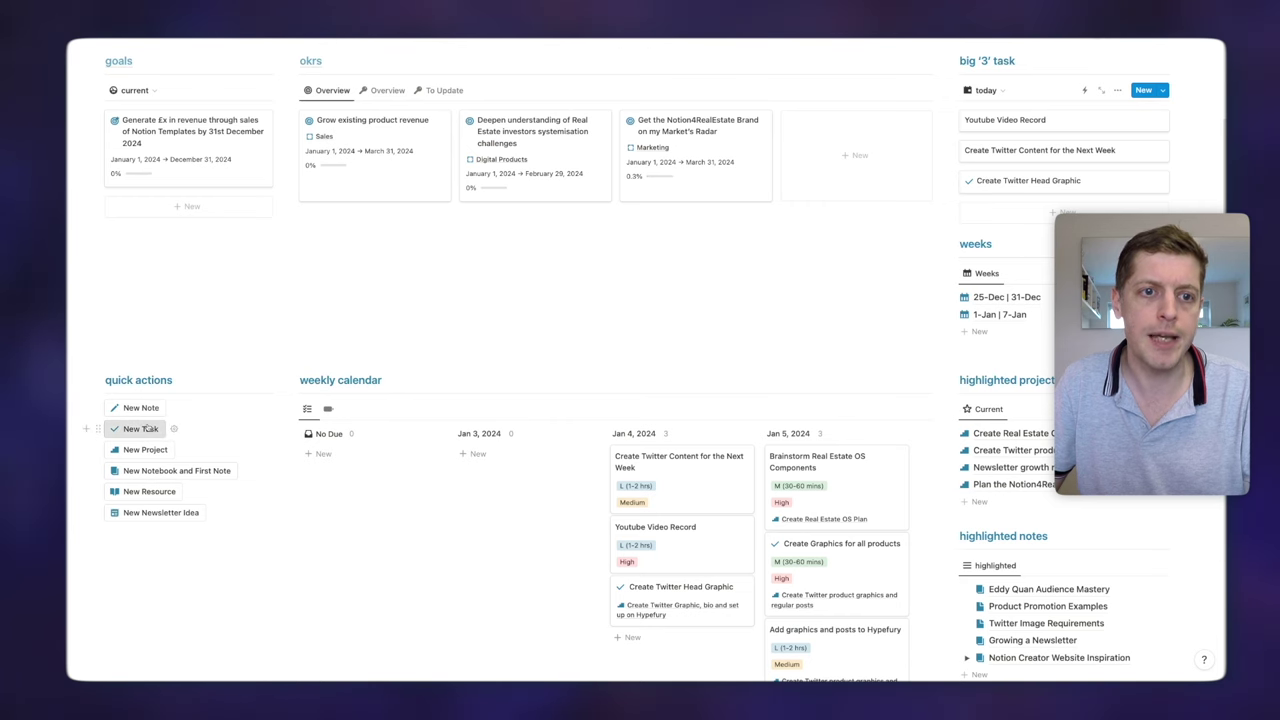